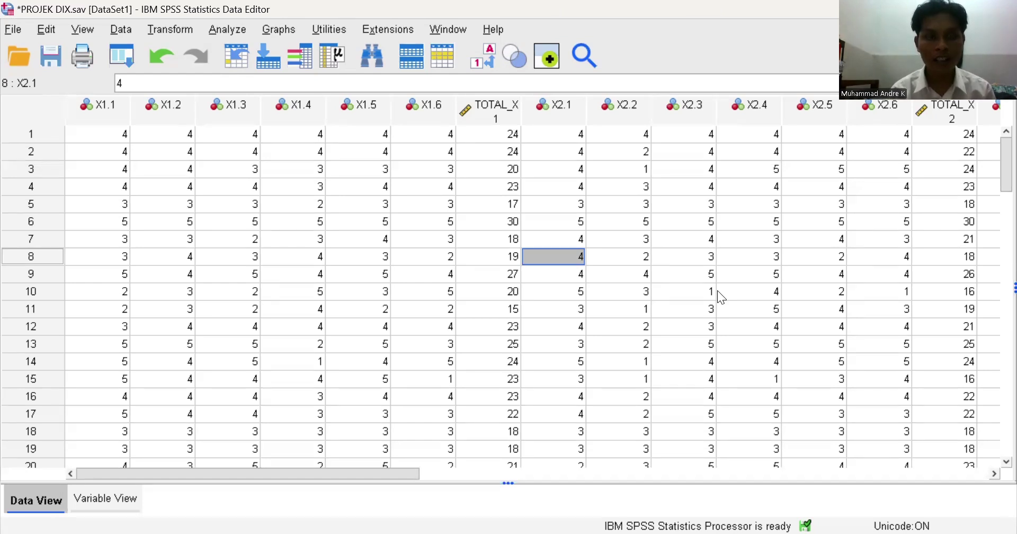
Run a two-tailed Pearson bivariate correlation on X1.1 to X1.6 and TOTAL_X1, and review the TOTAL_X1 row of the output table.
{"action": "left_click", "coordinate": [219, 30]}
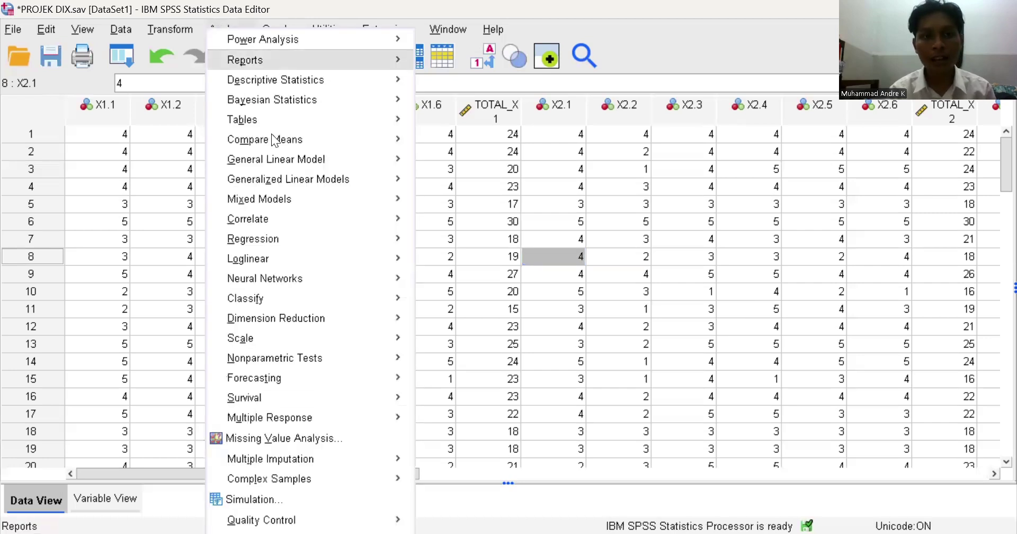
{"action": "mouse_move", "coordinate": [306, 220]}
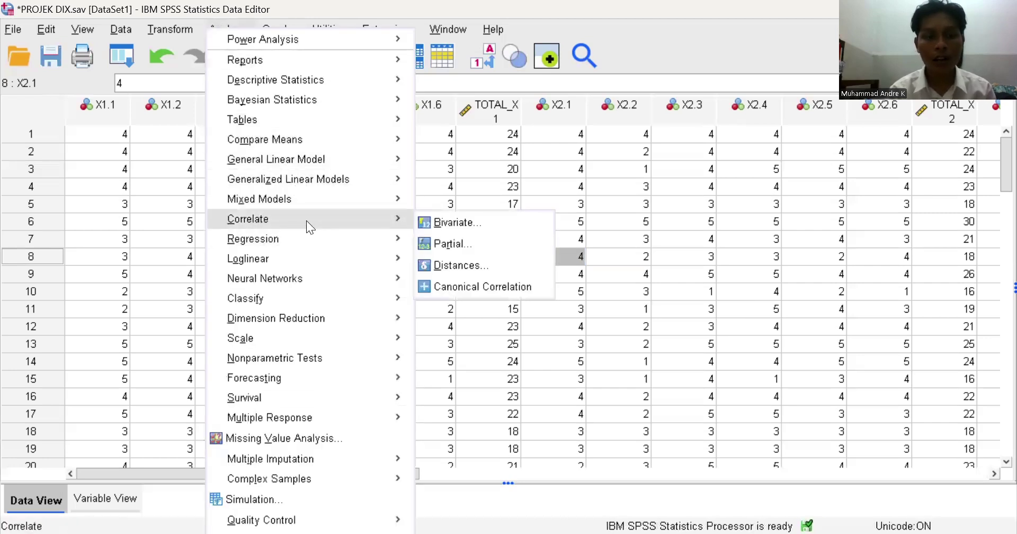
{"action": "left_click", "coordinate": [464, 225]}
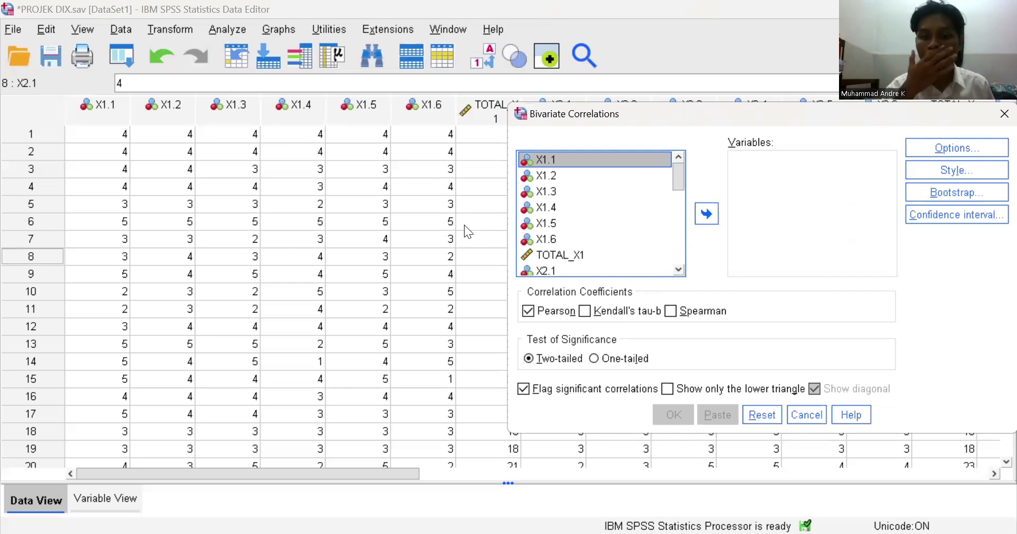
{"action": "left_click", "coordinate": [560, 254], "text": "shift"}
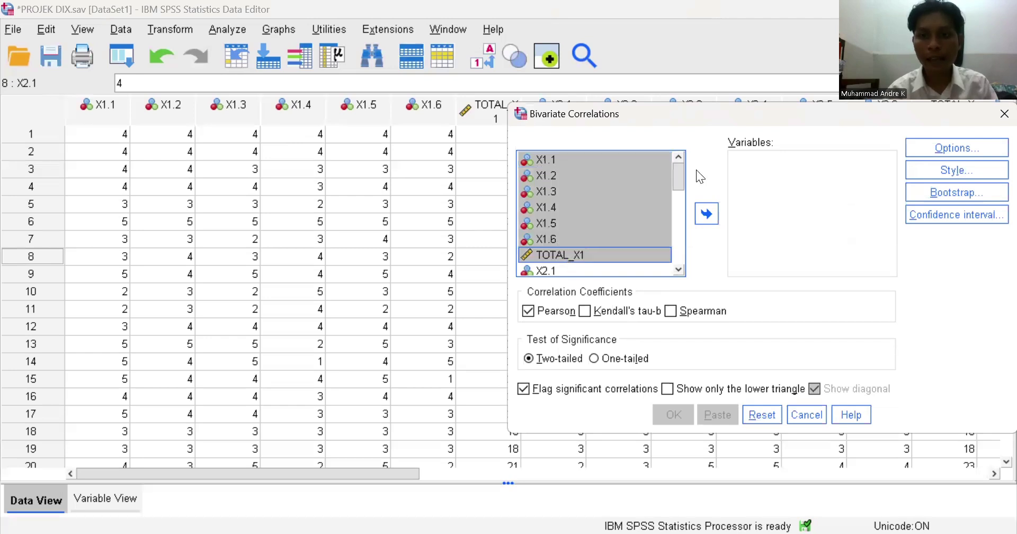
{"action": "left_click", "coordinate": [707, 214]}
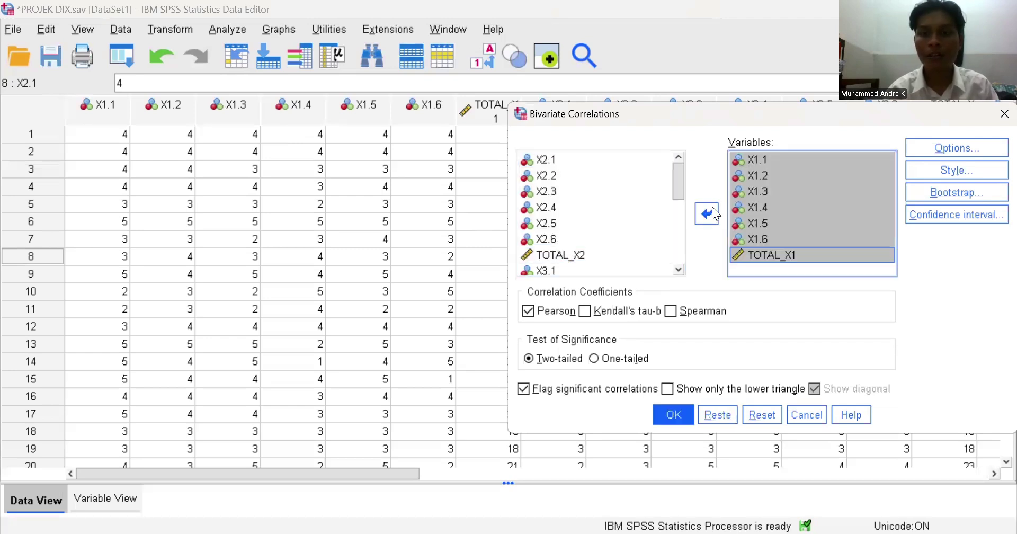
{"action": "left_click", "coordinate": [671, 411]}
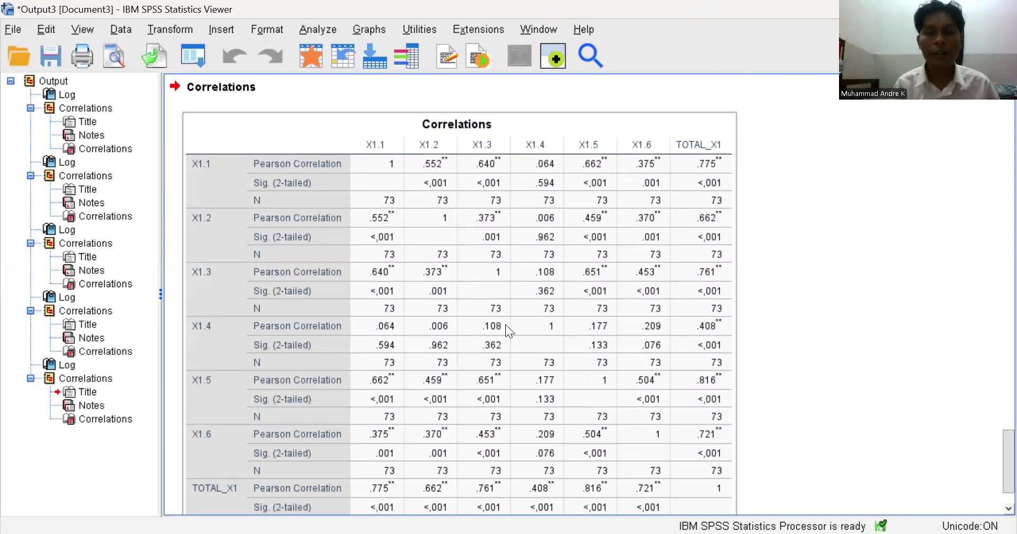
{"action": "scroll", "coordinate": [505, 324], "scroll_direction": "down", "scroll_amount": 3}
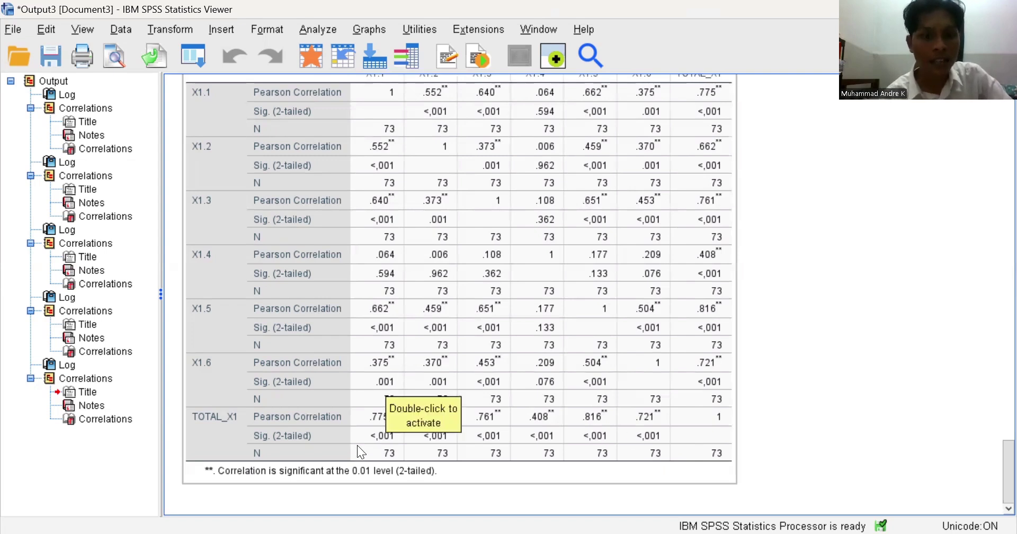
{"action": "left_click", "coordinate": [239, 421]}
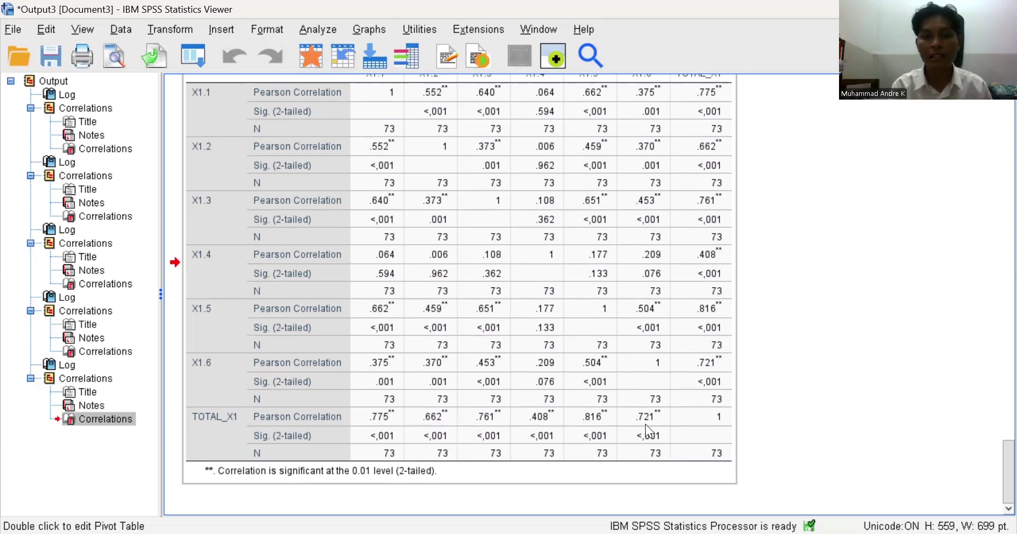
Return to the data editor, reopen Bivariate Correlations and clear the X1 variables from the analysis.
{"action": "left_click", "coordinate": [483, 100]}
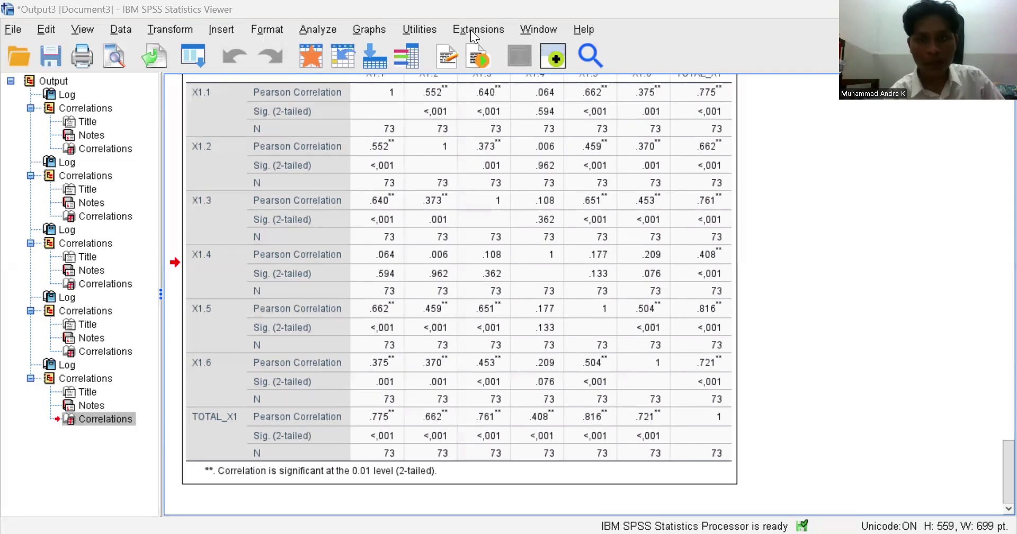
{"action": "left_click", "coordinate": [193, 55]}
{"action": "left_click", "coordinate": [240, 31]}
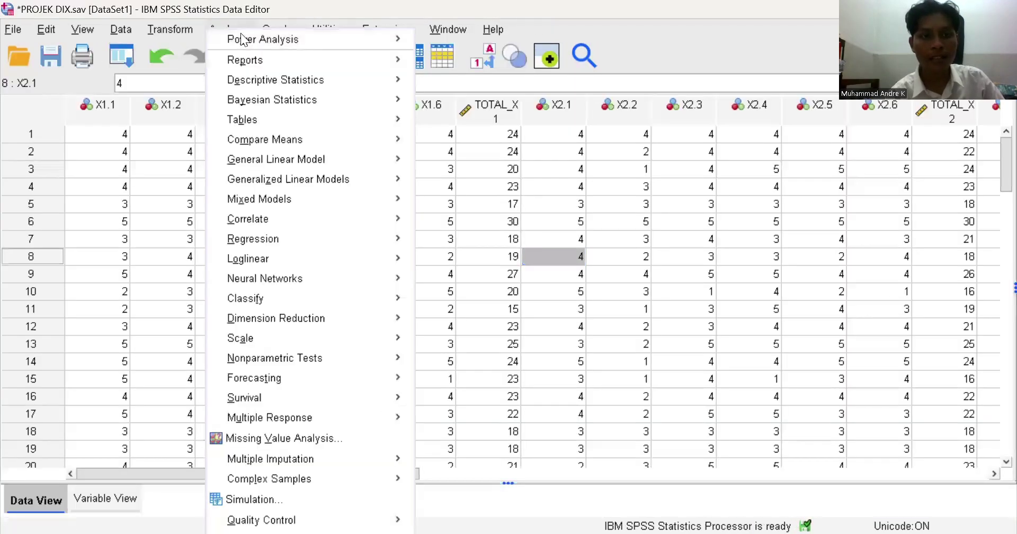
{"action": "mouse_move", "coordinate": [276, 227]}
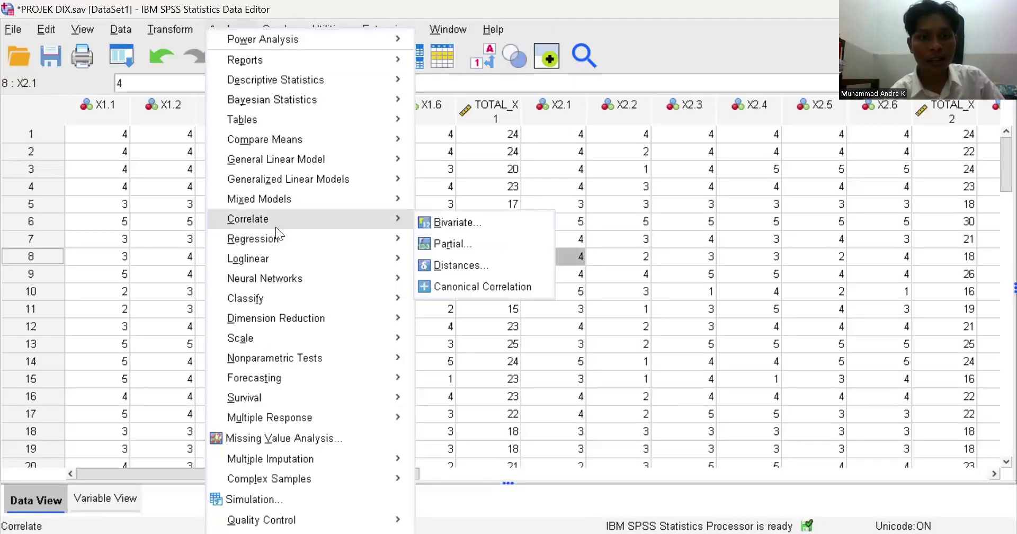
{"action": "left_click", "coordinate": [439, 225]}
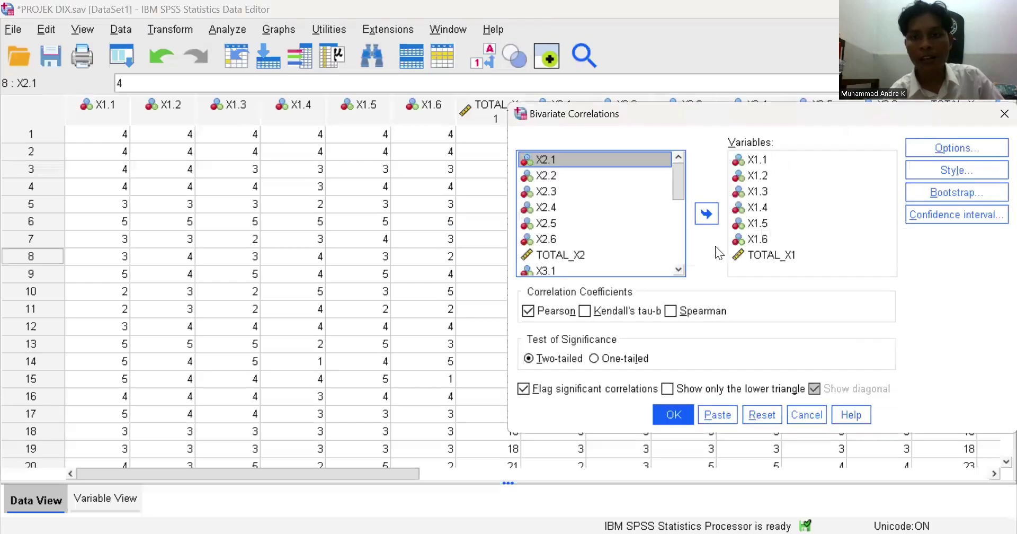
{"action": "left_click", "coordinate": [763, 415]}
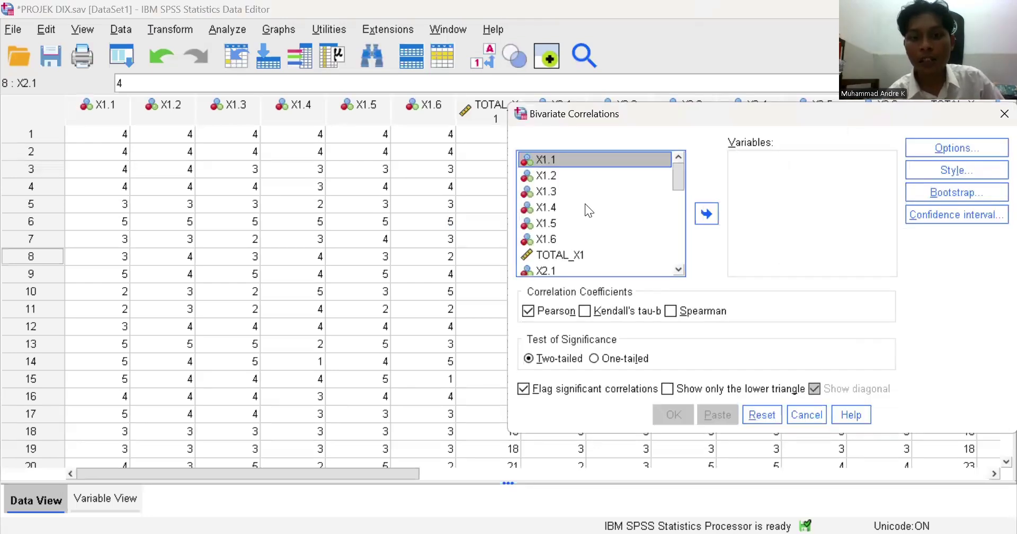
Run a two-tailed Pearson correlation on X2.1 to X2.6 and TOTAL_X2, and view the resulting table down to its TOTAL_X2 row.
{"action": "scroll", "coordinate": [585, 203], "scroll_direction": "down", "scroll_amount": 4}
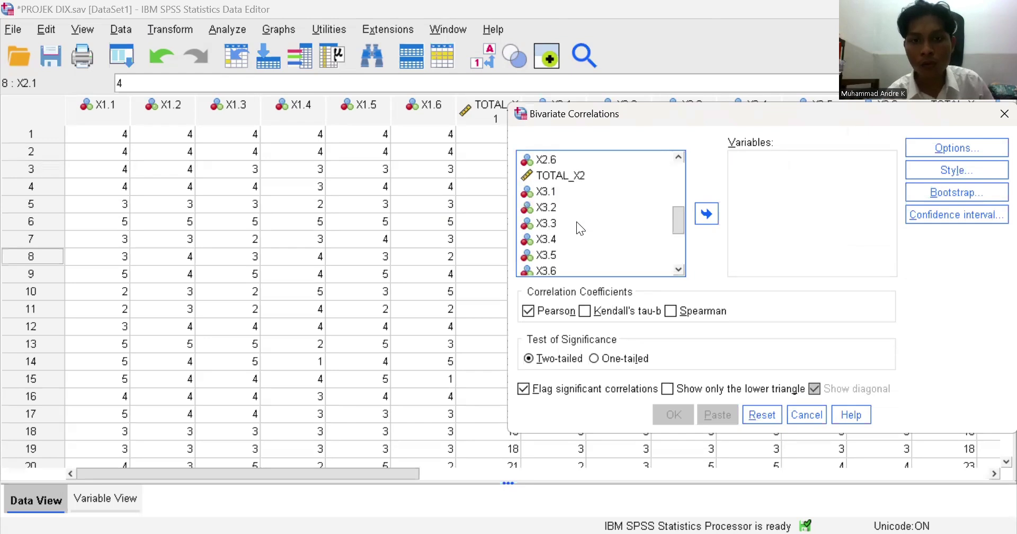
{"action": "scroll", "coordinate": [576, 224], "scroll_direction": "down", "scroll_amount": 1}
{"action": "scroll", "coordinate": [578, 224], "scroll_direction": "up", "scroll_amount": 2}
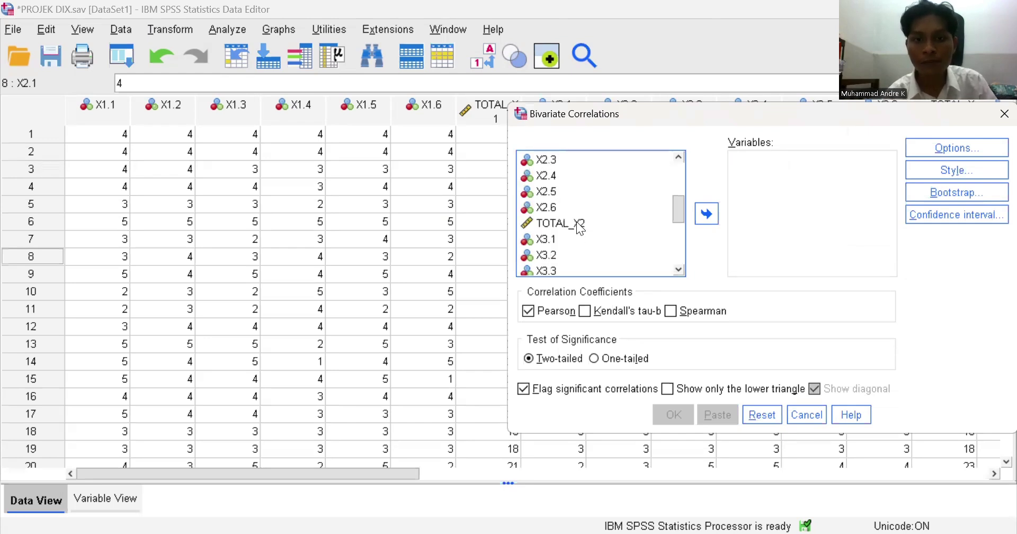
{"action": "left_click_drag", "start_coordinate": [551, 159], "coordinate": [608, 222]}
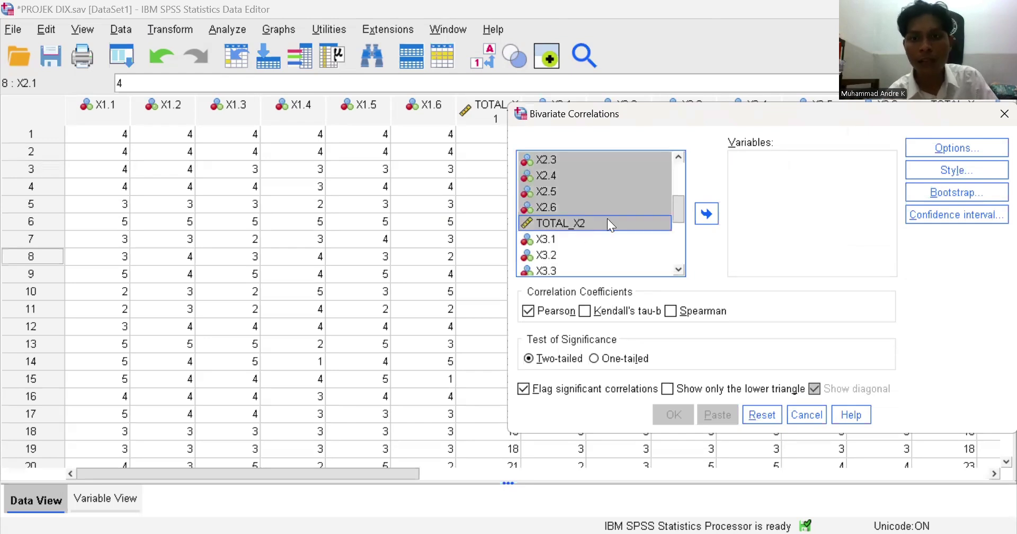
{"action": "left_click", "coordinate": [706, 213]}
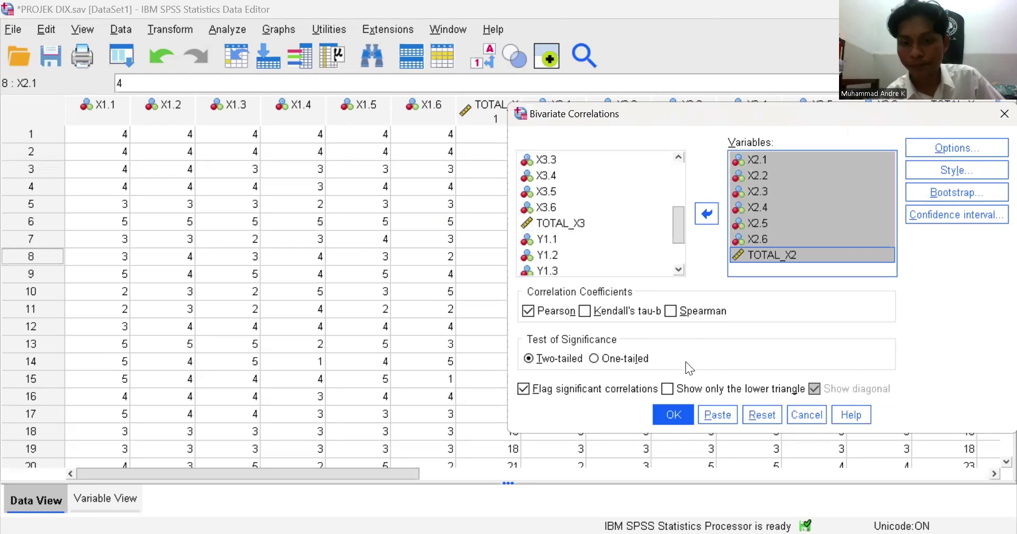
{"action": "left_click", "coordinate": [674, 417]}
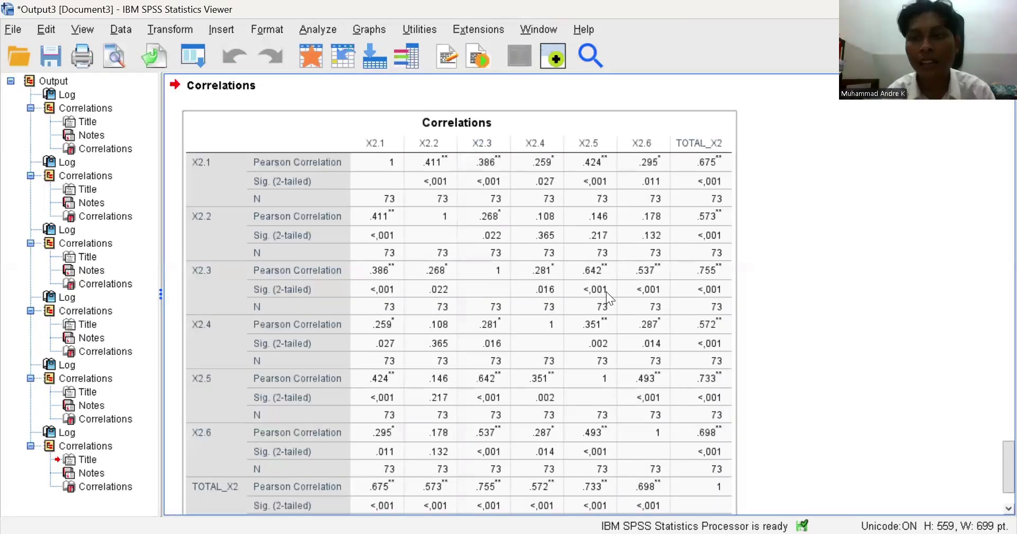
{"action": "scroll", "coordinate": [606, 292], "scroll_direction": "down", "scroll_amount": 3}
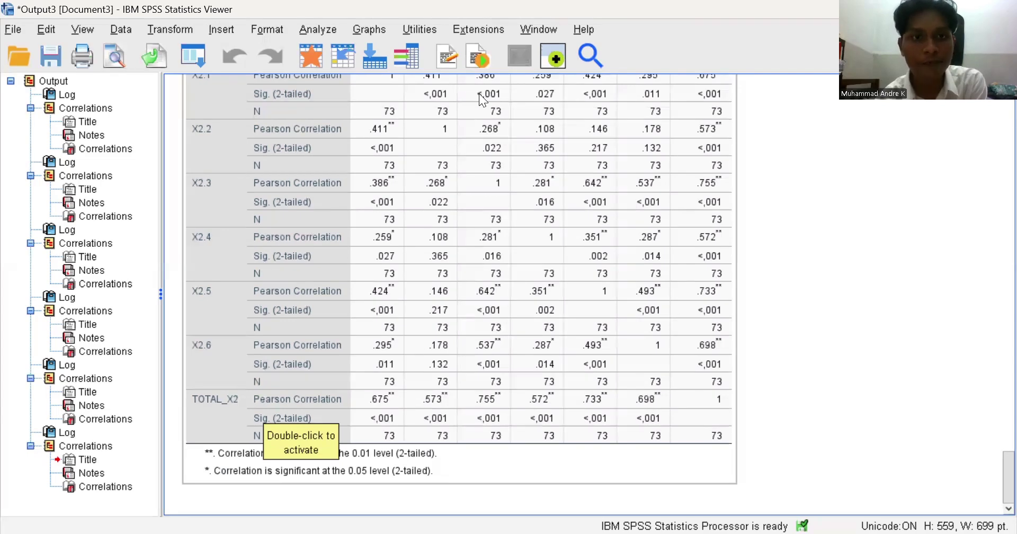
Go back to the data editor, reopen Bivariate Correlations and reset it to remove the X2 variables.
{"action": "key", "text": "alt+Tab"}
{"action": "left_click", "coordinate": [231, 32]}
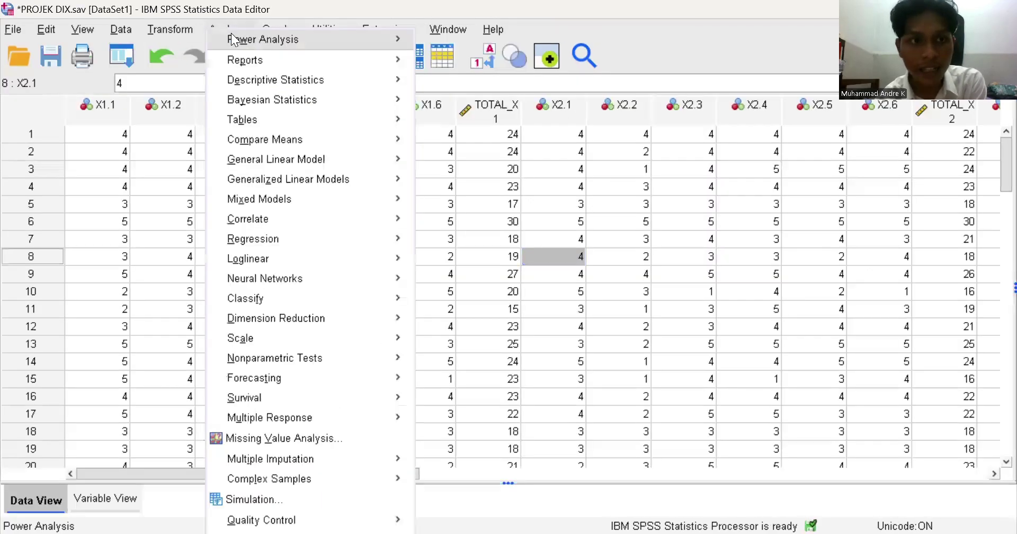
{"action": "mouse_move", "coordinate": [274, 218]}
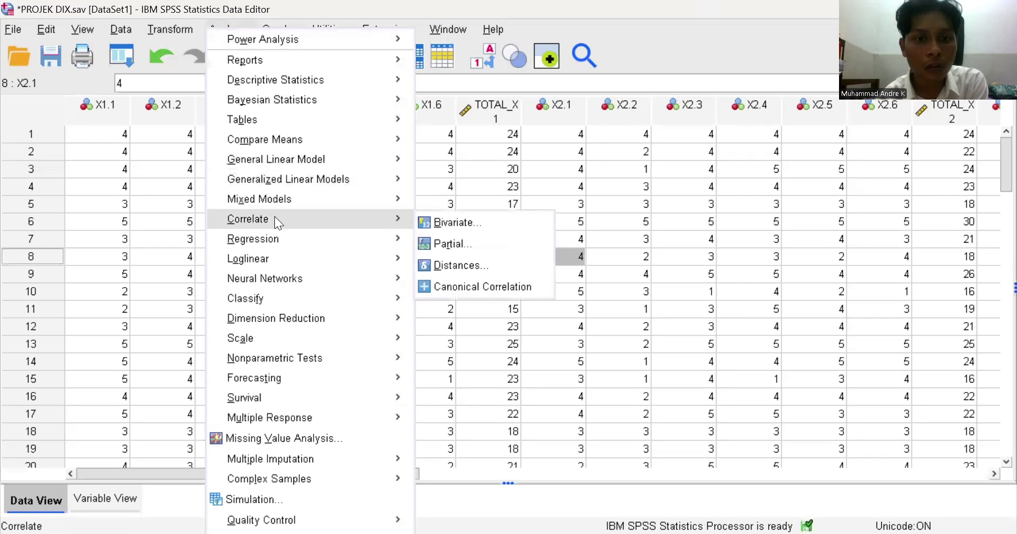
{"action": "left_click", "coordinate": [423, 223]}
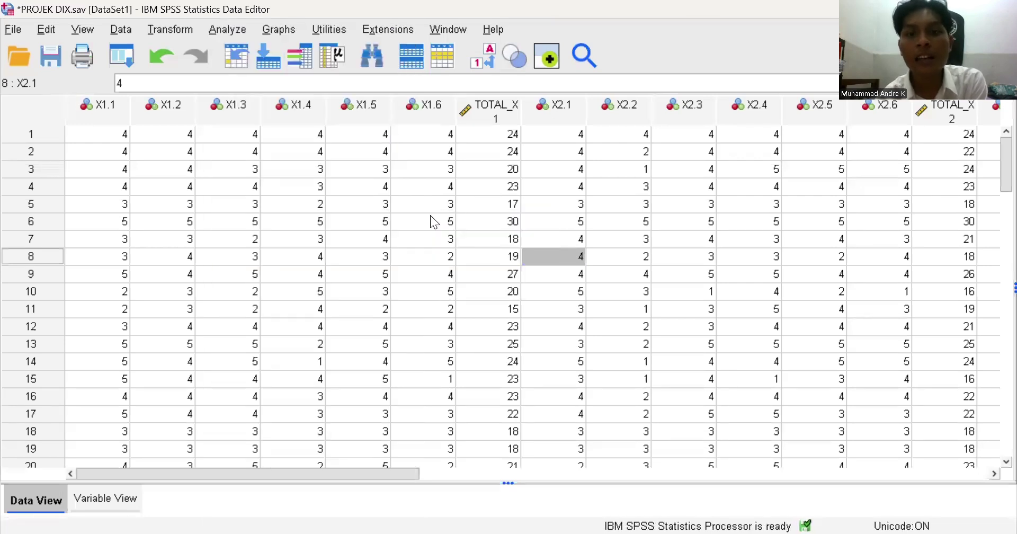
{"action": "left_click", "coordinate": [770, 404]}
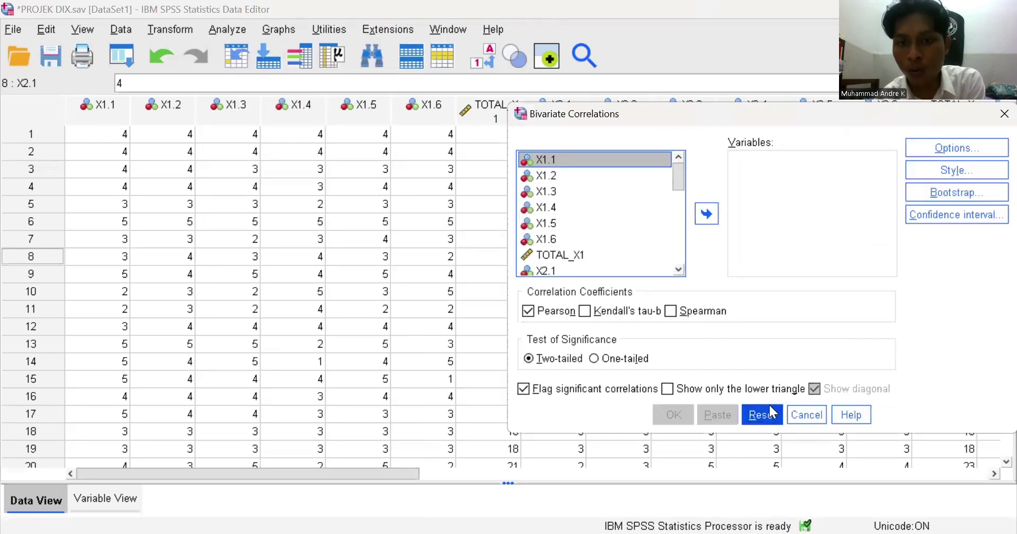
Run a two-tailed Pearson correlation on items X3.1 to X3.6 together with TOTAL_X3.
{"action": "scroll", "coordinate": [632, 248], "scroll_direction": "down", "scroll_amount": 1}
{"action": "scroll", "coordinate": [632, 248], "scroll_direction": "down", "scroll_amount": 2}
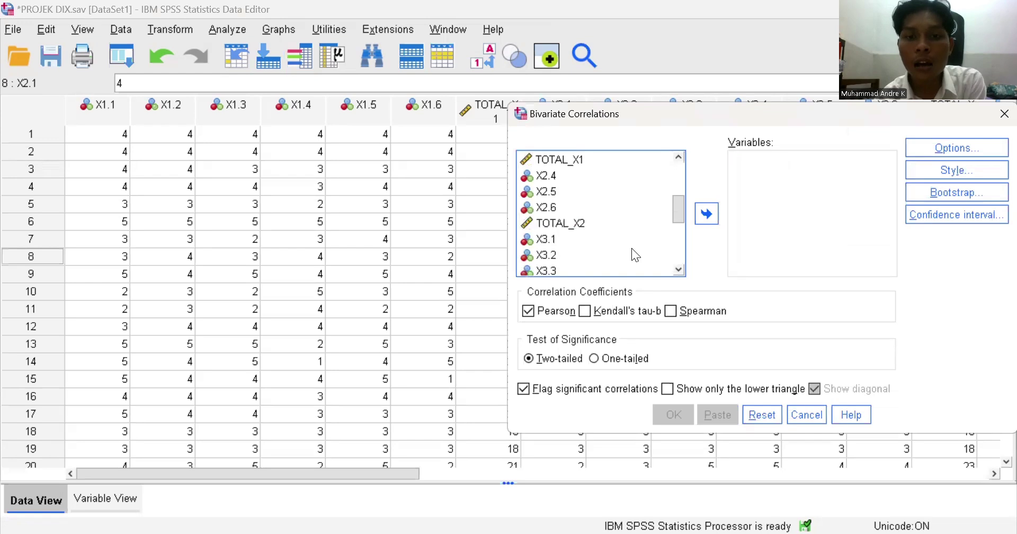
{"action": "scroll", "coordinate": [553, 242], "scroll_direction": "down", "scroll_amount": 3}
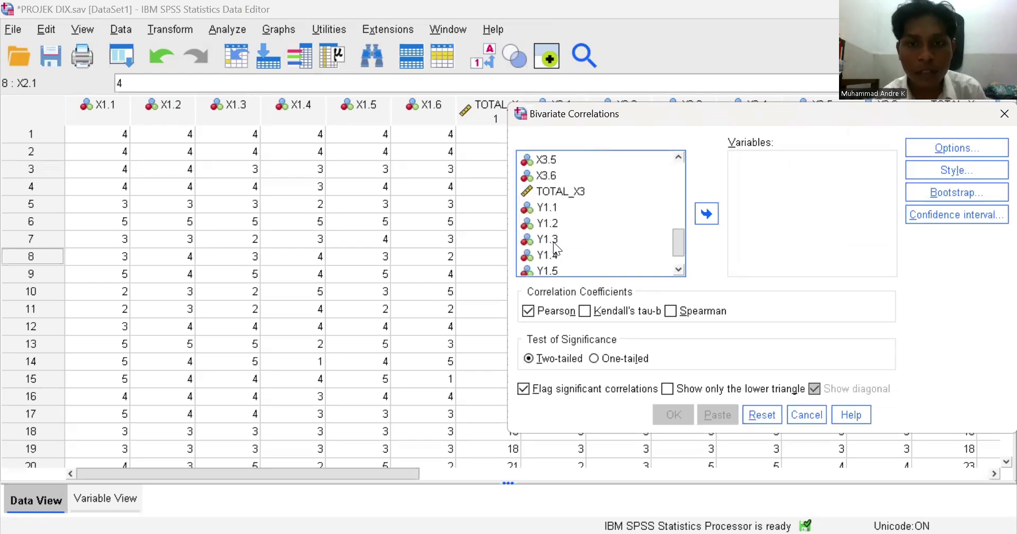
{"action": "left_click", "coordinate": [578, 190], "text": "shift"}
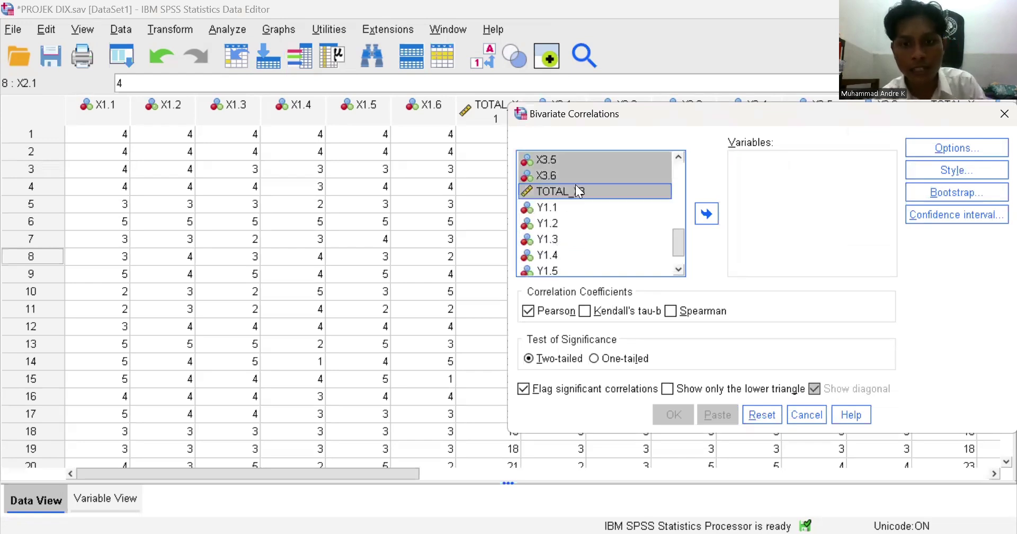
{"action": "left_click", "coordinate": [707, 215]}
{"action": "left_click", "coordinate": [674, 413]}
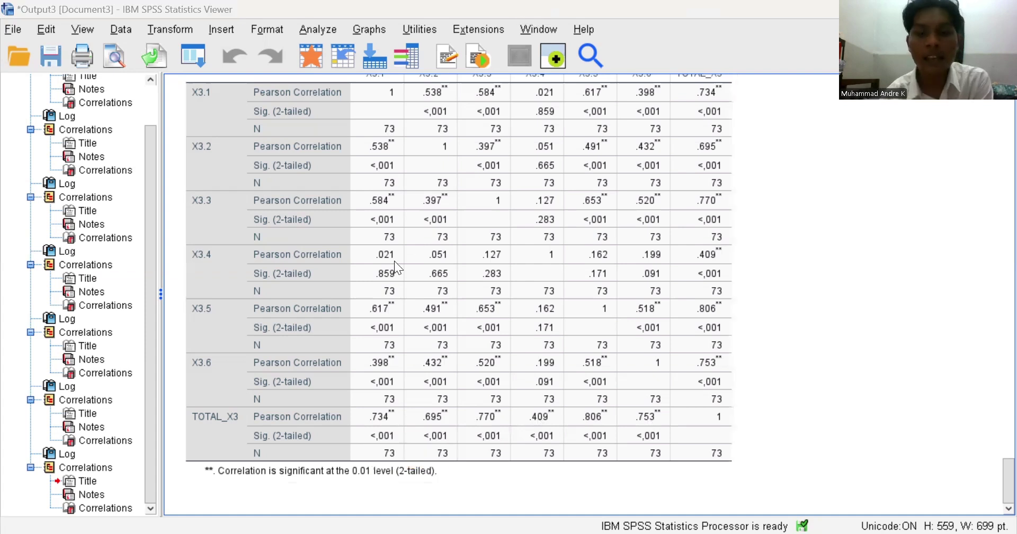
Switch back to the data editor, reopen Bivariate Correlations and reset it to remove the X3 variables.
{"action": "key", "text": "alt+Tab"}
{"action": "left_click", "coordinate": [229, 30]}
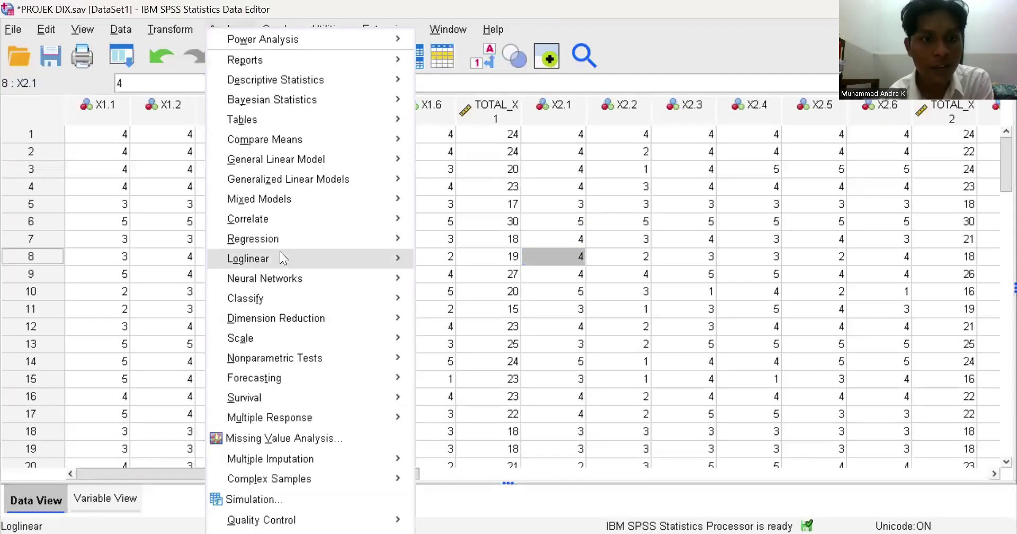
{"action": "mouse_move", "coordinate": [371, 239]}
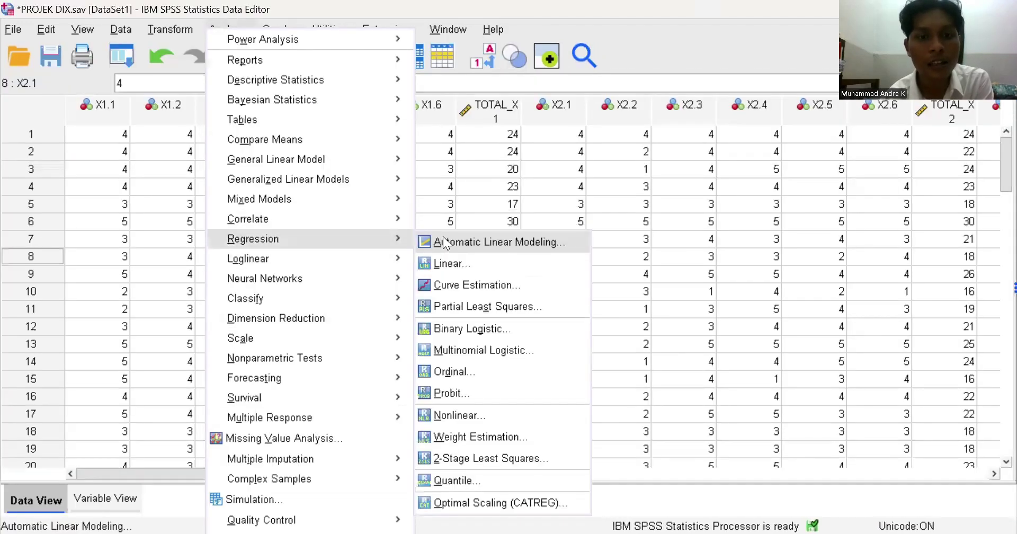
{"action": "mouse_move", "coordinate": [396, 218]}
{"action": "left_click", "coordinate": [444, 223]}
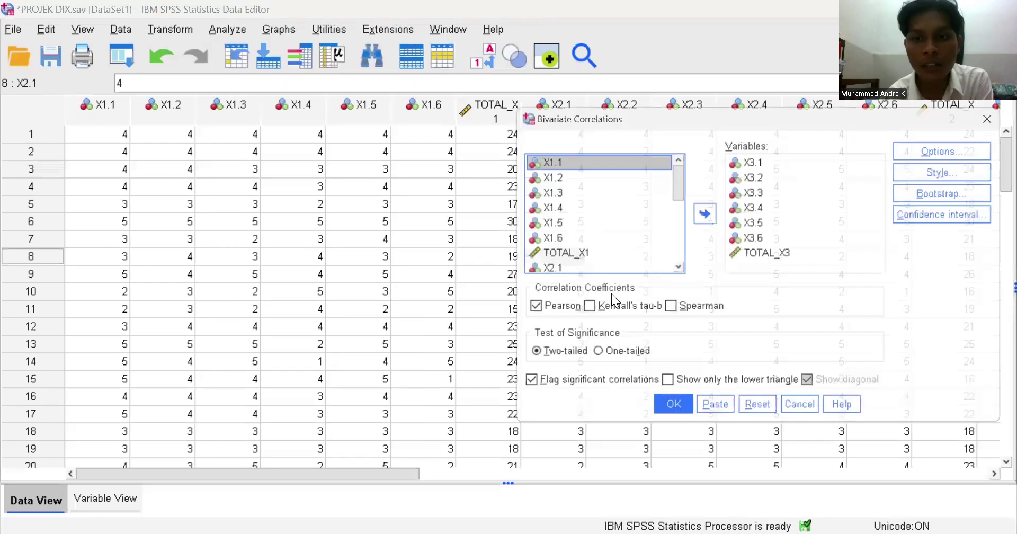
{"action": "left_click", "coordinate": [770, 416]}
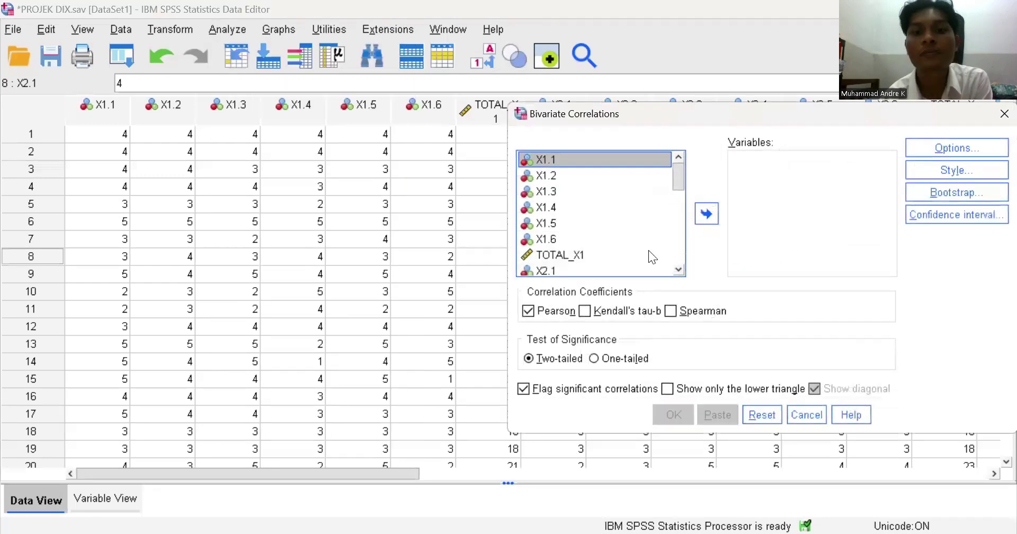
Run a two-tailed Pearson correlation on items Y1.1 to Y1.6 together with TOTAL_Y1.
{"action": "scroll", "coordinate": [648, 249], "scroll_direction": "down", "scroll_amount": 7}
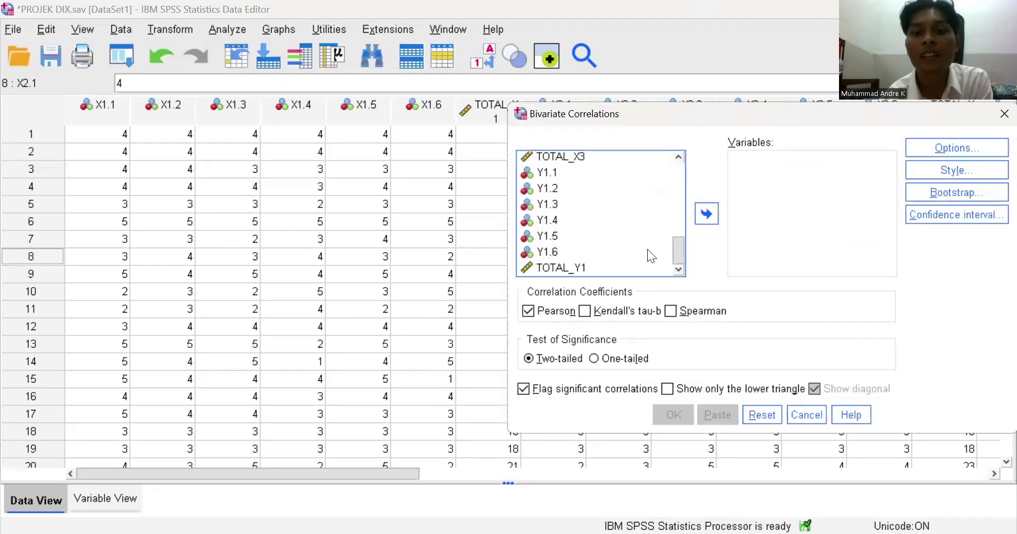
{"action": "left_click", "coordinate": [591, 173]}
{"action": "left_click", "coordinate": [589, 268], "text": "shift"}
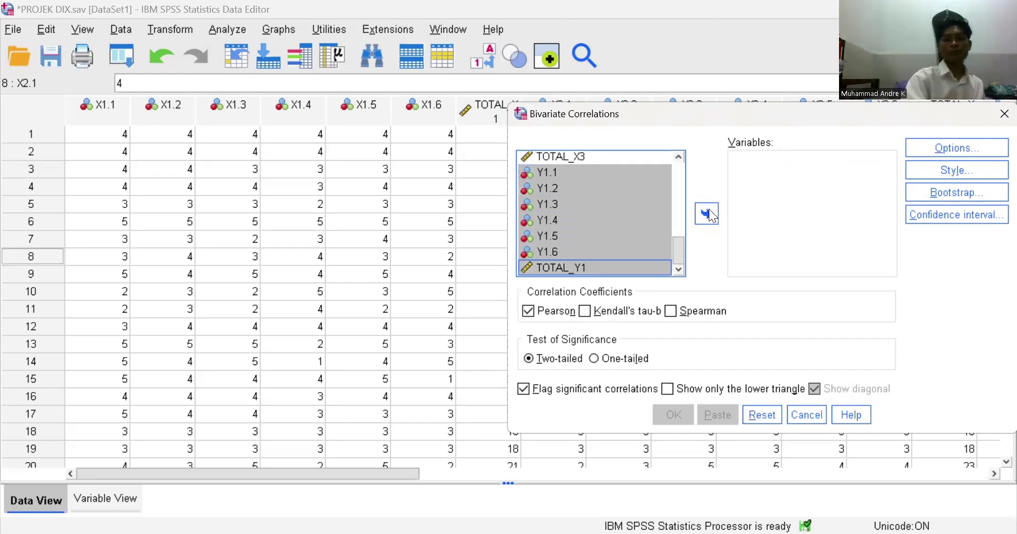
{"action": "left_click", "coordinate": [708, 214]}
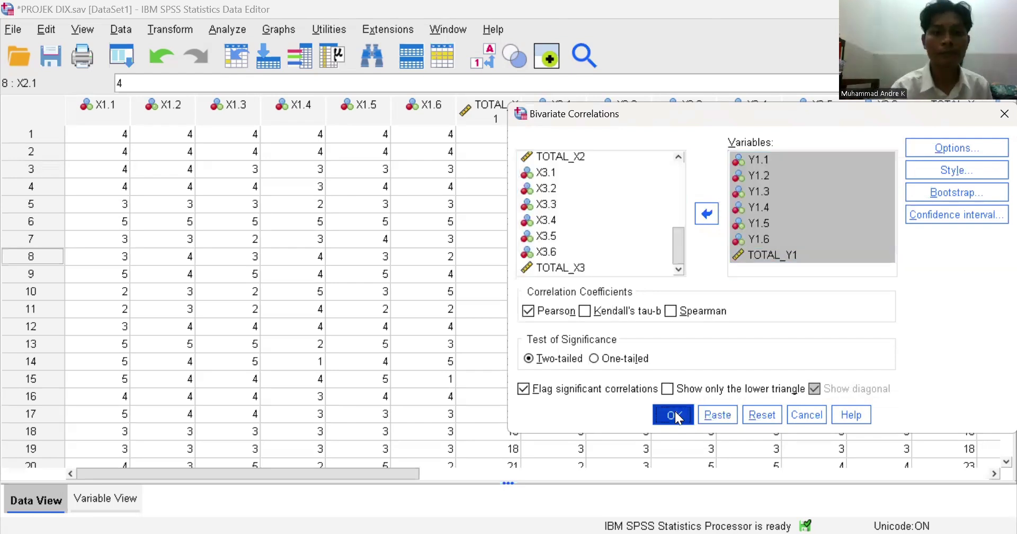
{"action": "left_click", "coordinate": [675, 415]}
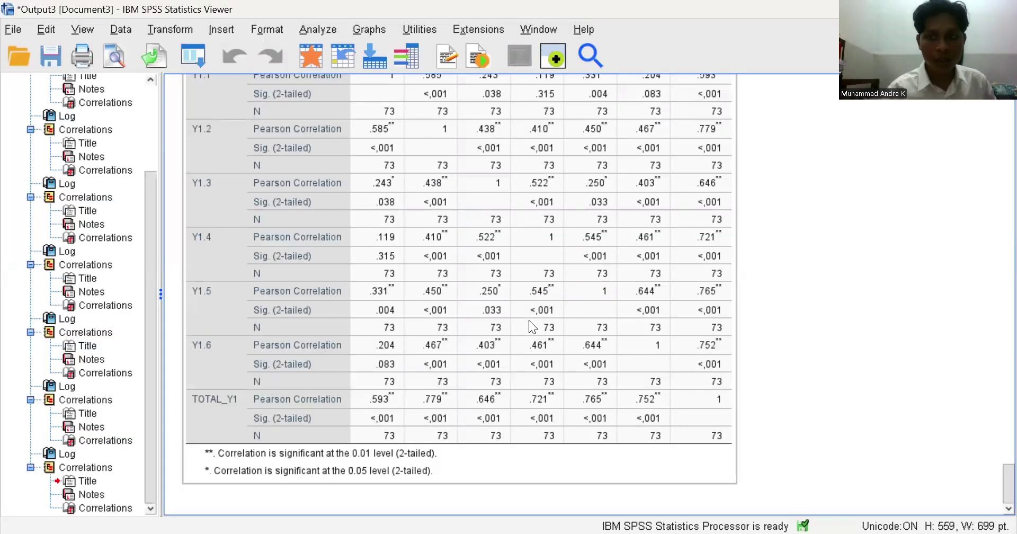
{"action": "left_click", "coordinate": [528, 320]}
{"action": "scroll", "coordinate": [397, 411], "scroll_direction": "down", "scroll_amount": 3}
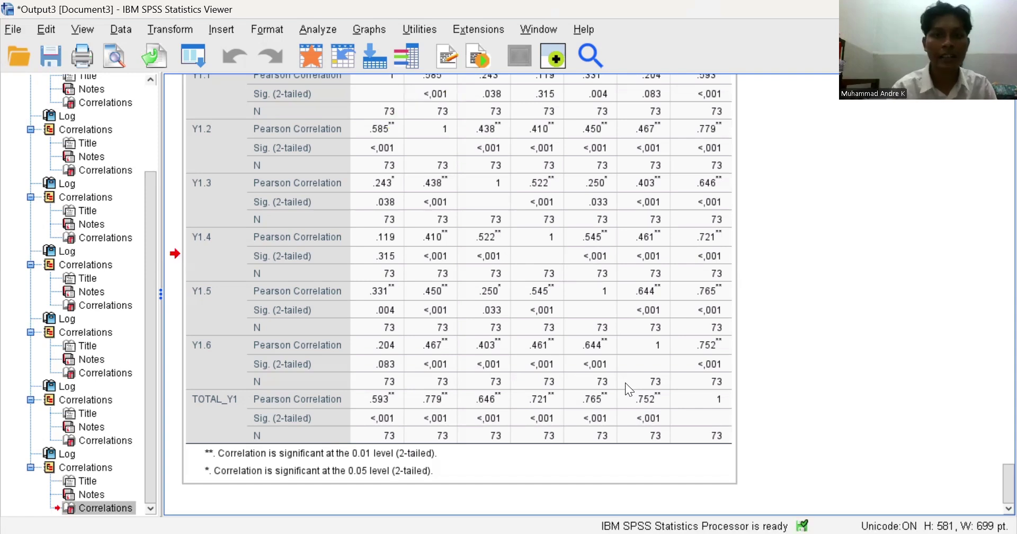
{"action": "left_click", "coordinate": [548, 76]}
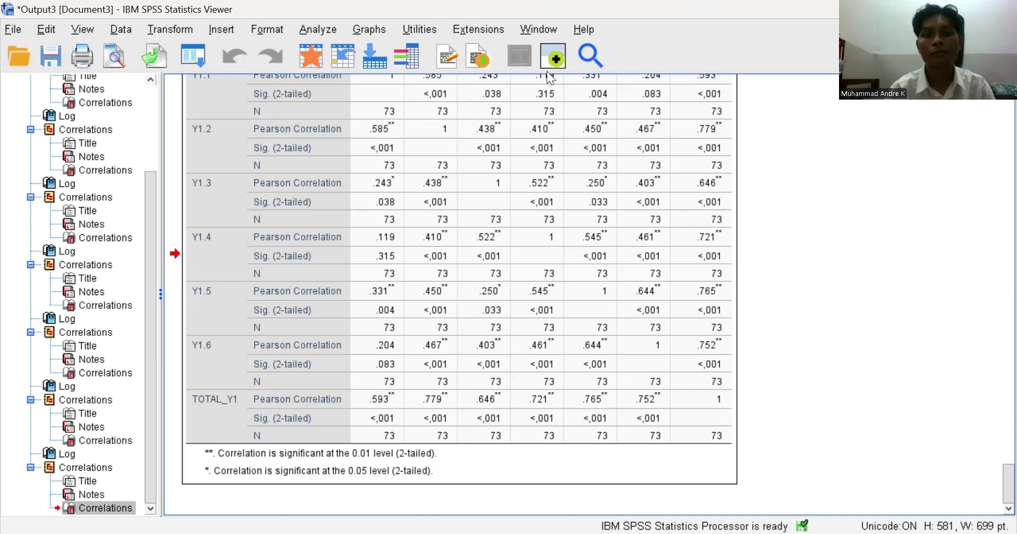
Switch to the data editor, open Reliability Analysis and reset it to clear the previously used items.
{"action": "key", "text": "alt+Tab"}
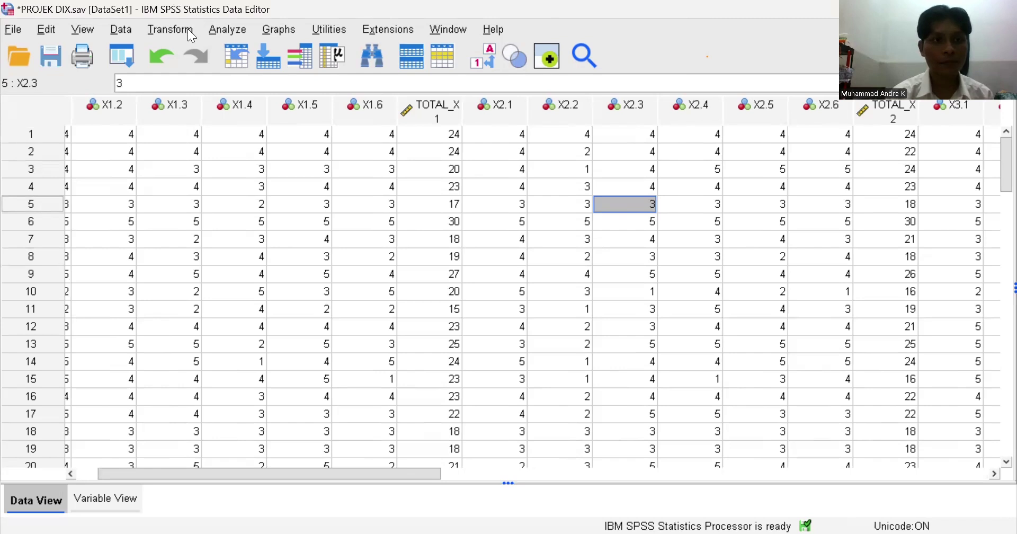
{"action": "left_click", "coordinate": [212, 31]}
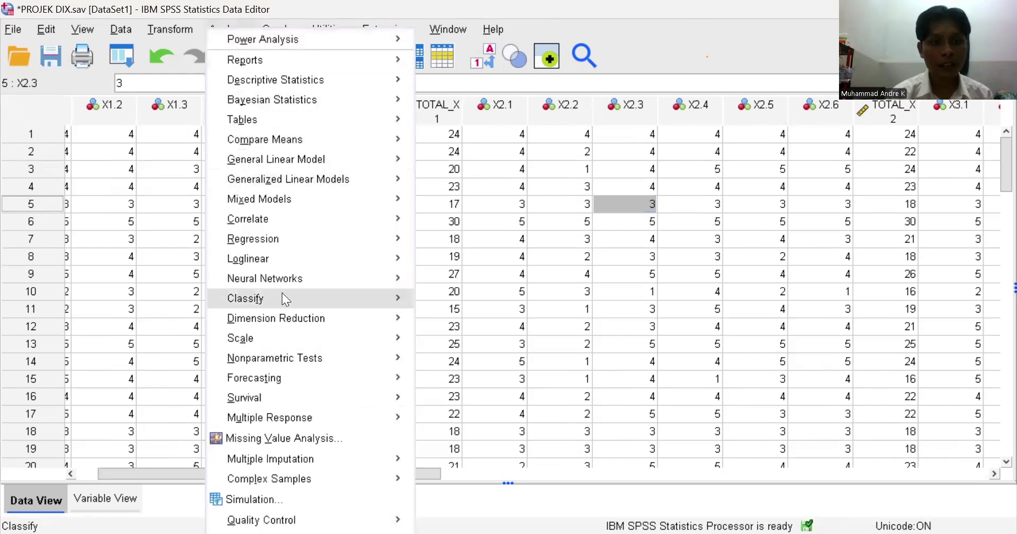
{"action": "mouse_move", "coordinate": [273, 339]}
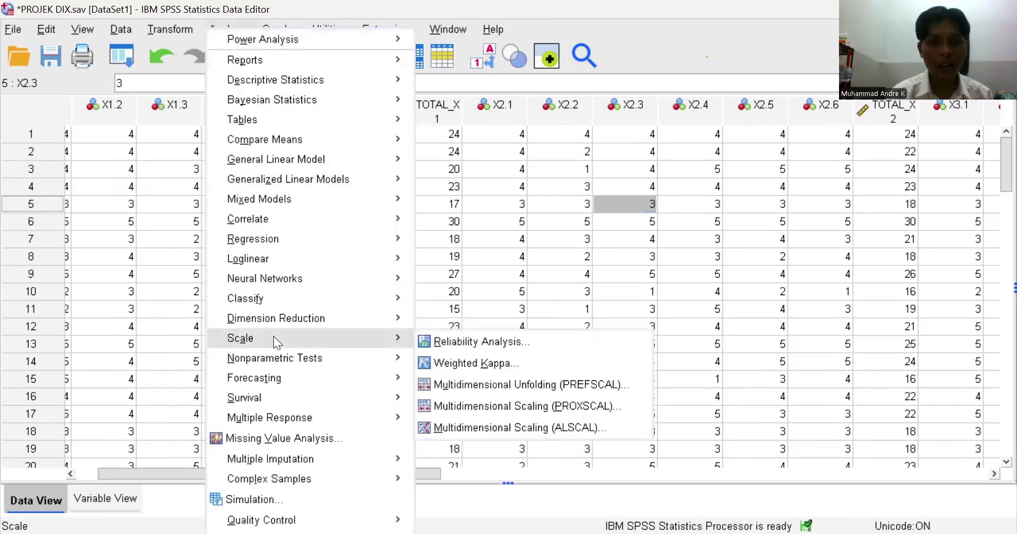
{"action": "left_click", "coordinate": [457, 341]}
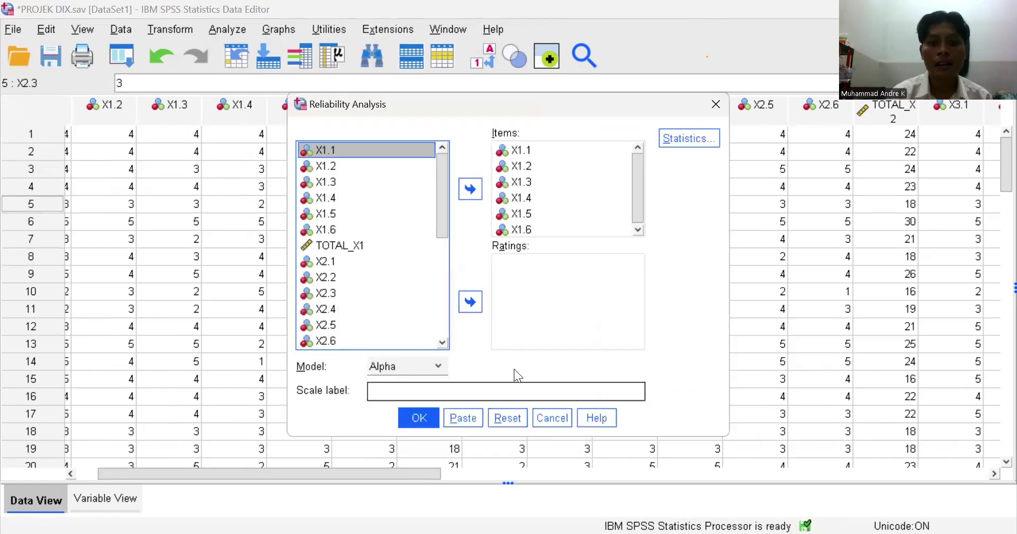
{"action": "left_click", "coordinate": [514, 420]}
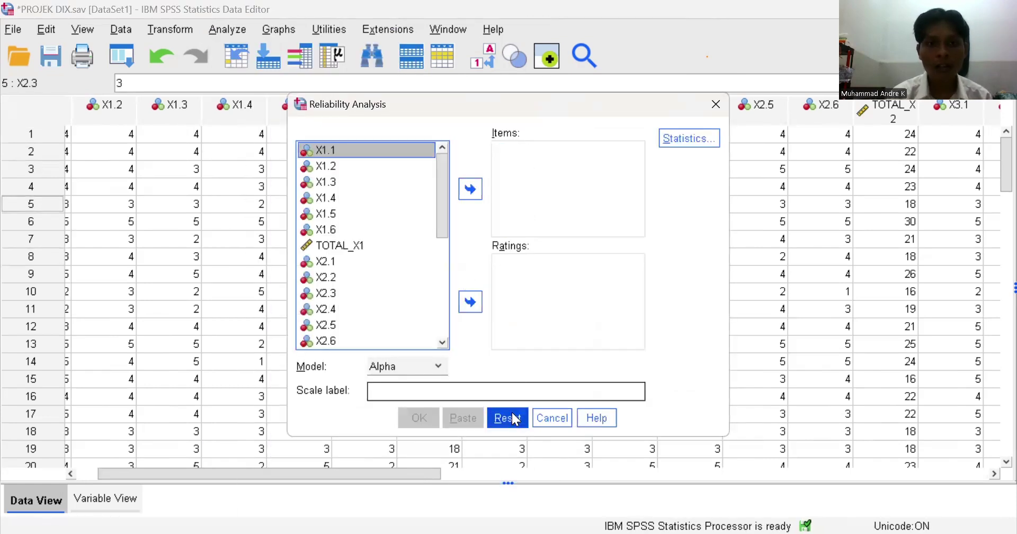
Run a reliability analysis with the Alpha model on items X1.1 to X1.6 and review its Reliability Statistics table.
{"action": "left_click", "coordinate": [391, 232], "text": "shift"}
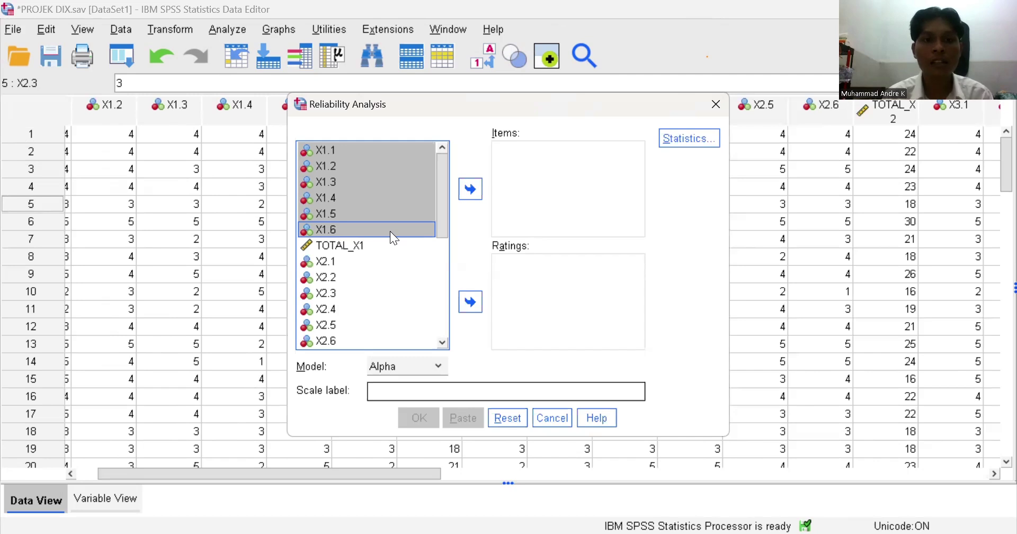
{"action": "left_click", "coordinate": [481, 191]}
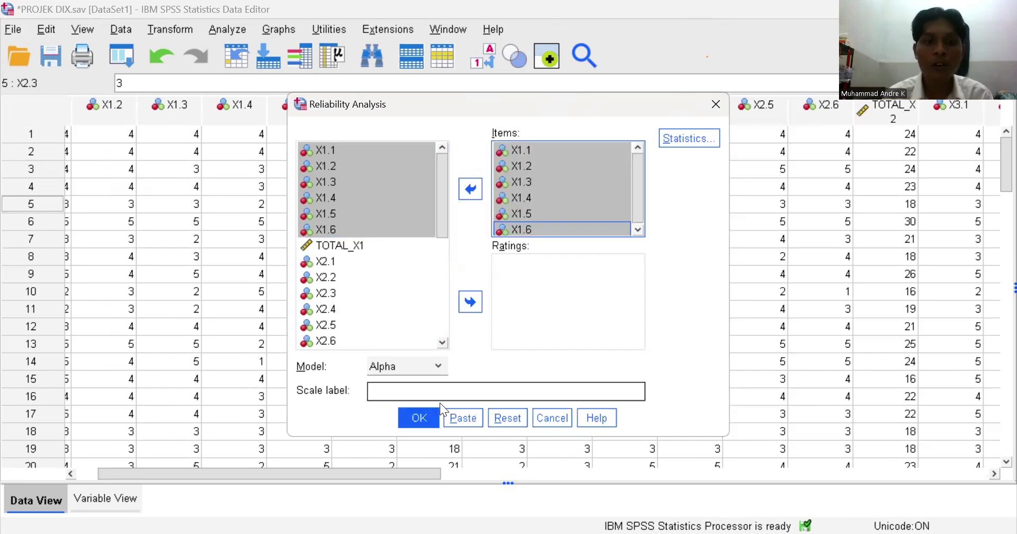
{"action": "left_click", "coordinate": [426, 414]}
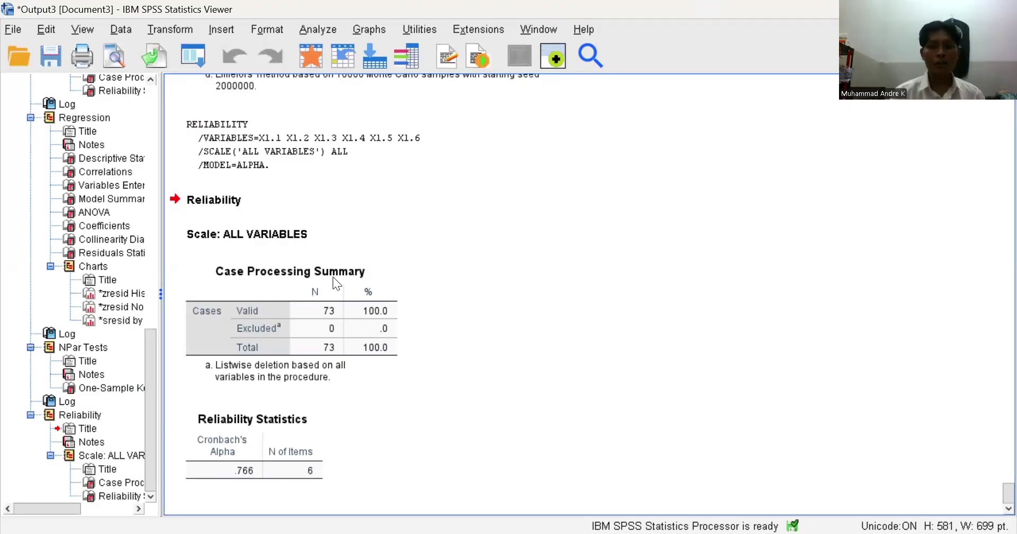
{"action": "left_click_drag", "start_coordinate": [505, 168], "coordinate": [301, 441]}
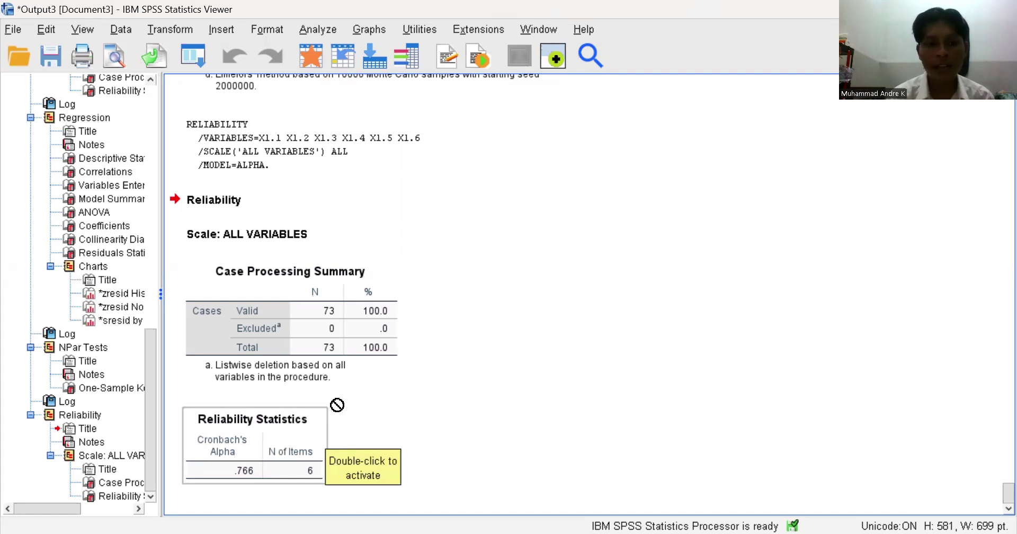
{"action": "left_click_drag", "start_coordinate": [337, 405], "coordinate": [369, 404]}
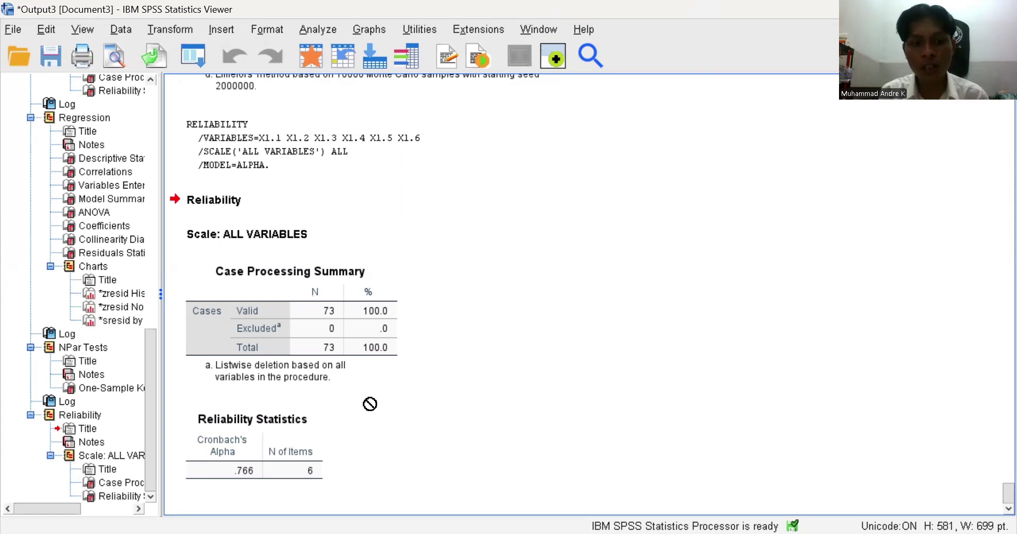
{"action": "left_click", "coordinate": [270, 456]}
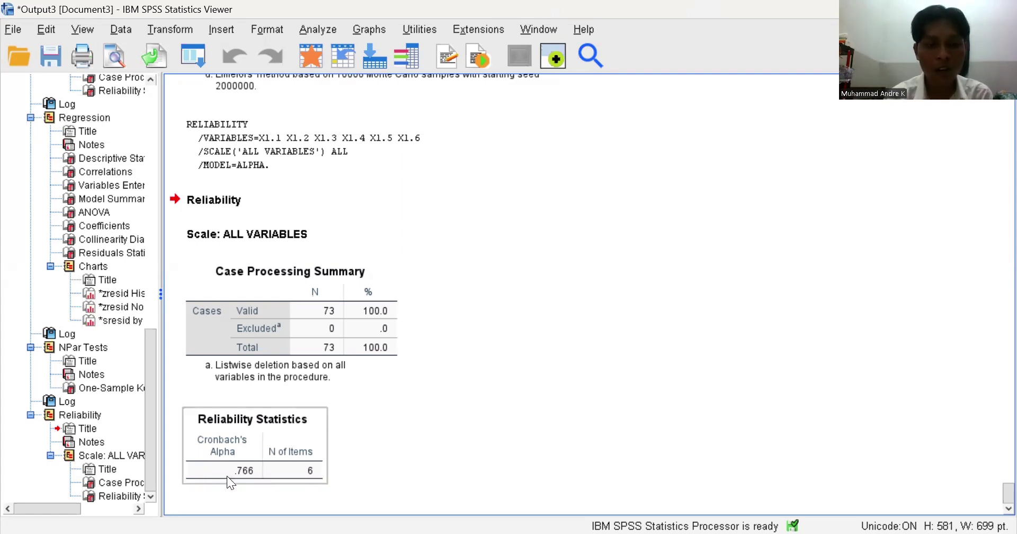
{"action": "left_click", "coordinate": [382, 149]}
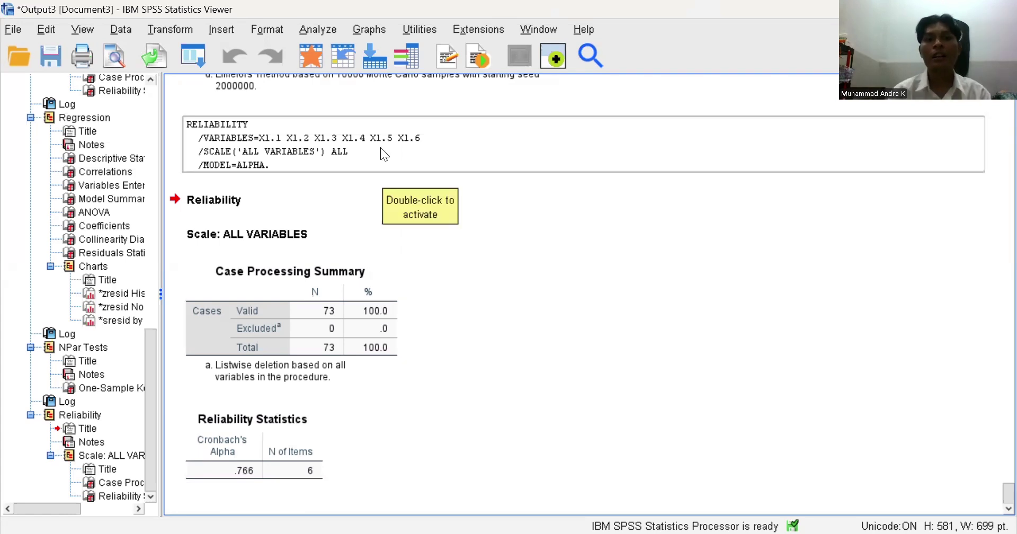
{"action": "left_click", "coordinate": [486, 315]}
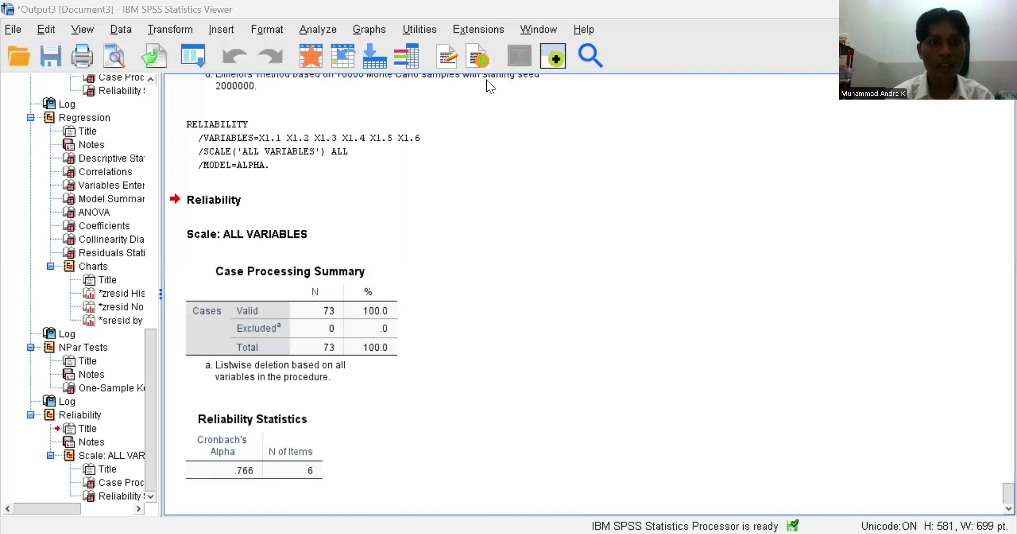
Go back to the data editor, reopen Reliability Analysis and reset it to remove the X1 items.
{"action": "key", "text": "alt+Tab"}
{"action": "left_click", "coordinate": [224, 29]}
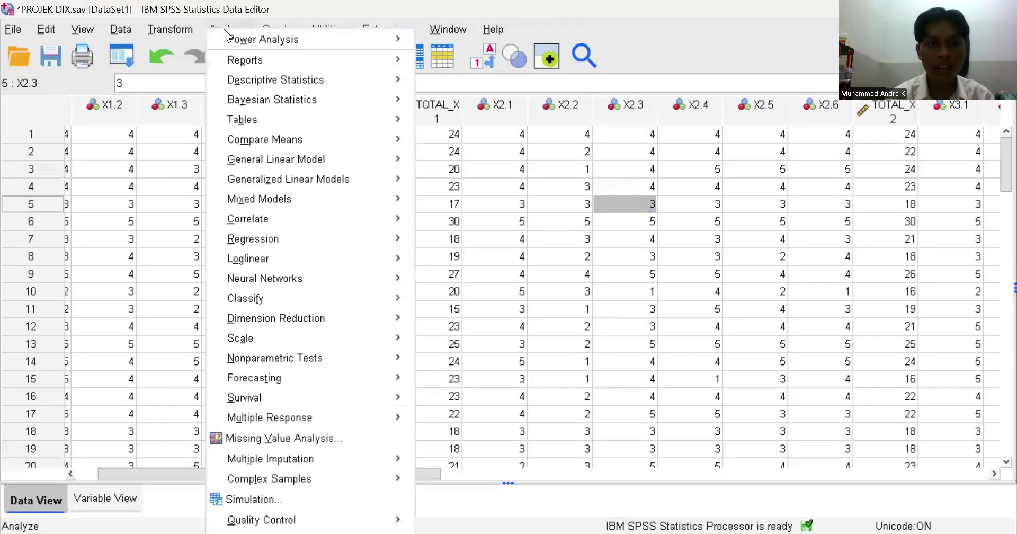
{"action": "mouse_move", "coordinate": [295, 341]}
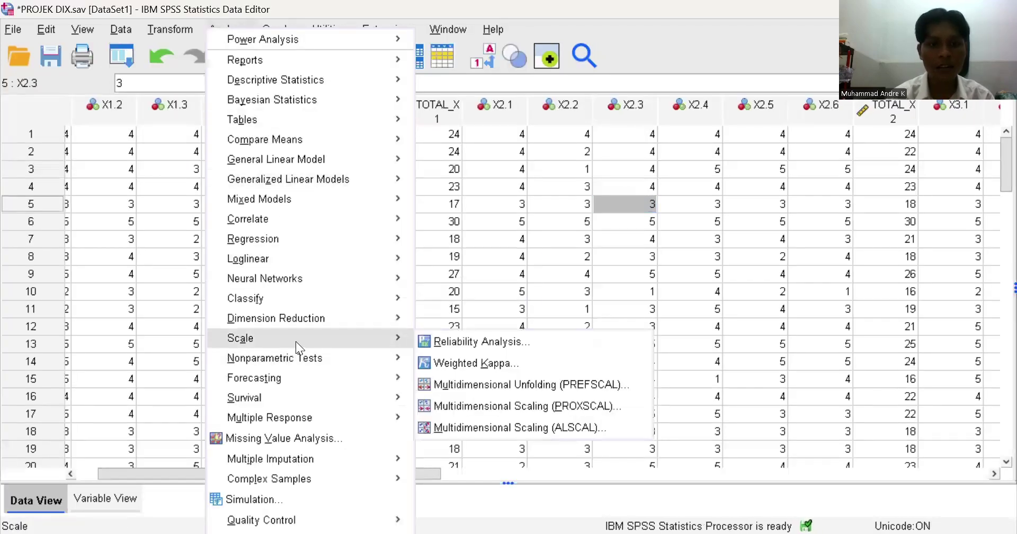
{"action": "left_click", "coordinate": [439, 341]}
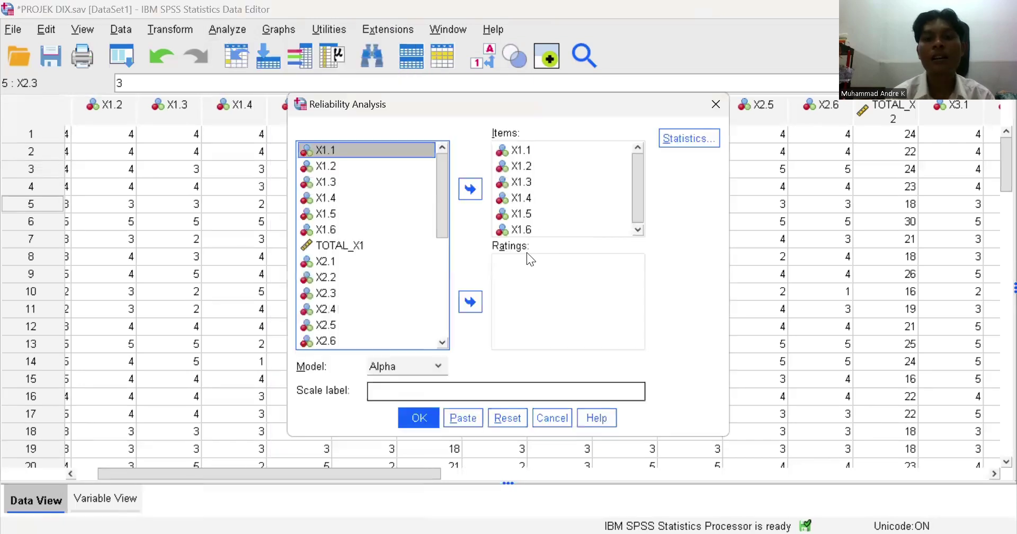
{"action": "left_click", "coordinate": [508, 419]}
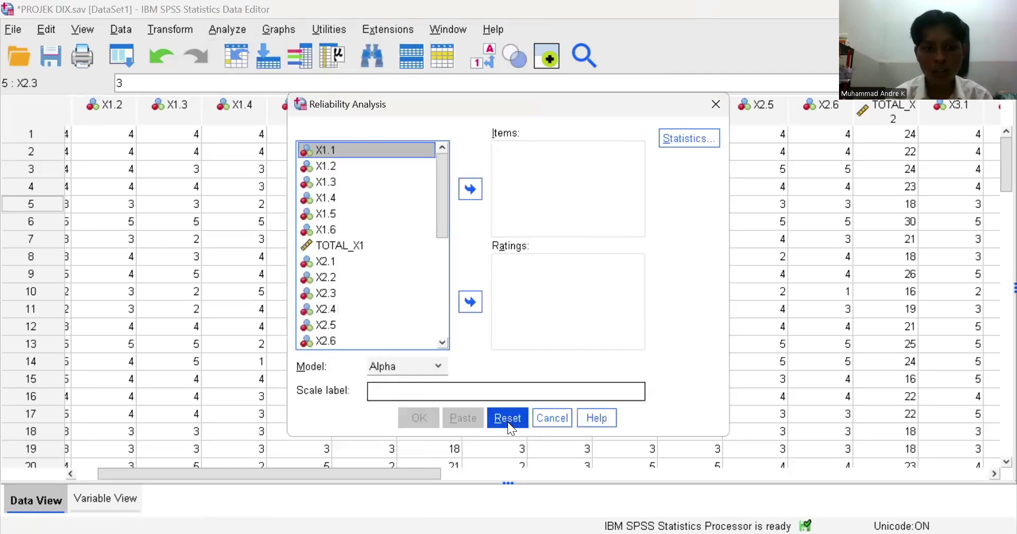
Run a reliability analysis with the Alpha model on items X2.1 to X2.6 and review its Cronbach's Alpha output.
{"action": "left_click", "coordinate": [377, 263]}
{"action": "scroll", "coordinate": [376, 263], "scroll_direction": "down", "scroll_amount": 1}
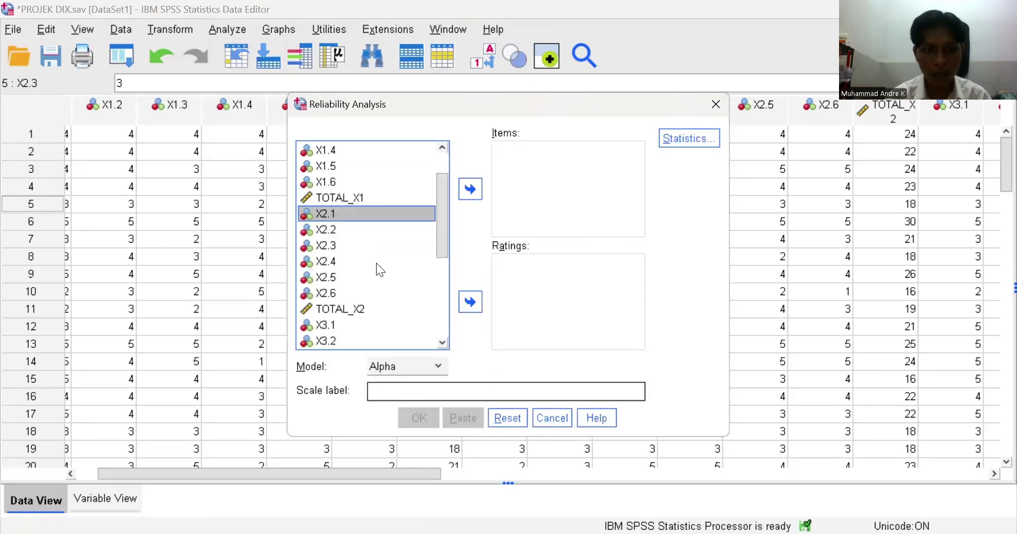
{"action": "left_click", "coordinate": [356, 288], "text": "shift"}
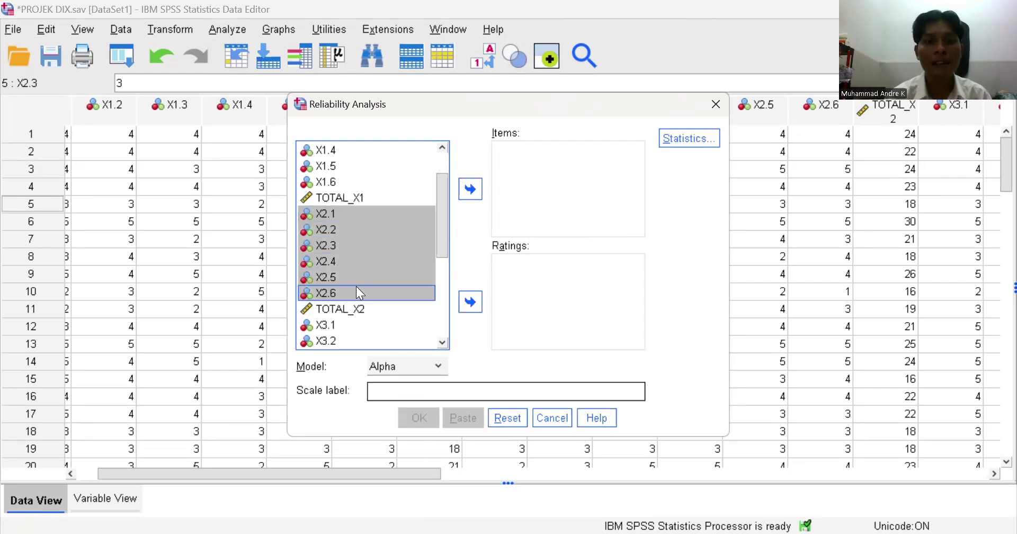
{"action": "left_click", "coordinate": [470, 195]}
{"action": "left_click", "coordinate": [422, 416]}
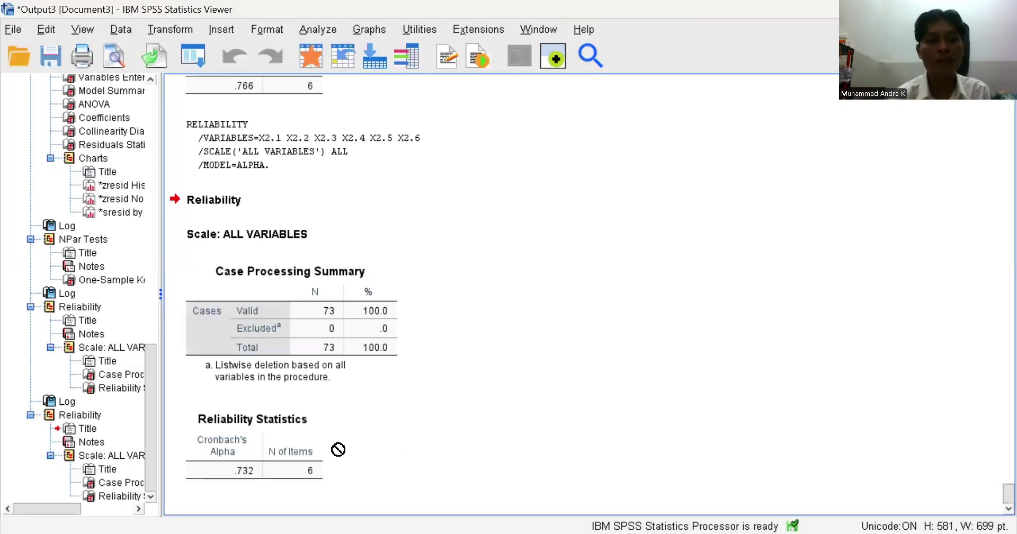
{"action": "left_click", "coordinate": [261, 455]}
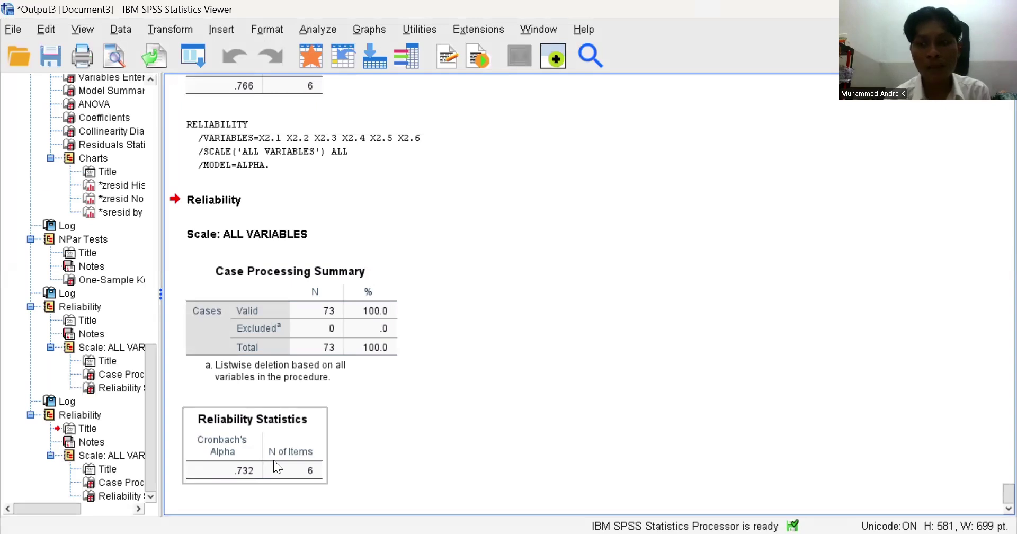
{"action": "left_click_drag", "start_coordinate": [273, 459], "coordinate": [514, 141]}
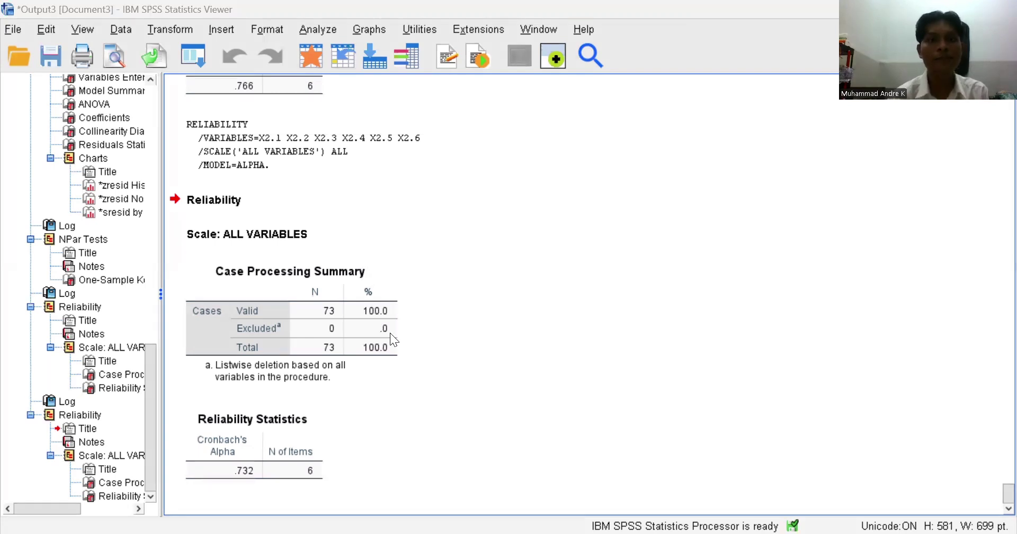
Return to the data editor, reopen Reliability Analysis and reset it to remove the X2 items.
{"action": "key", "text": "alt+Tab"}
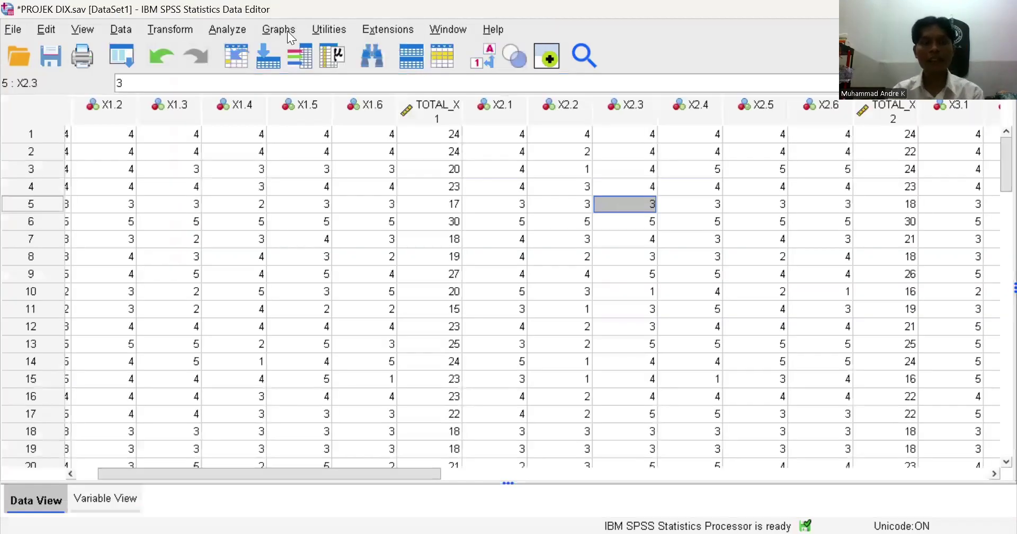
{"action": "left_click", "coordinate": [231, 31]}
{"action": "mouse_move", "coordinate": [297, 336]}
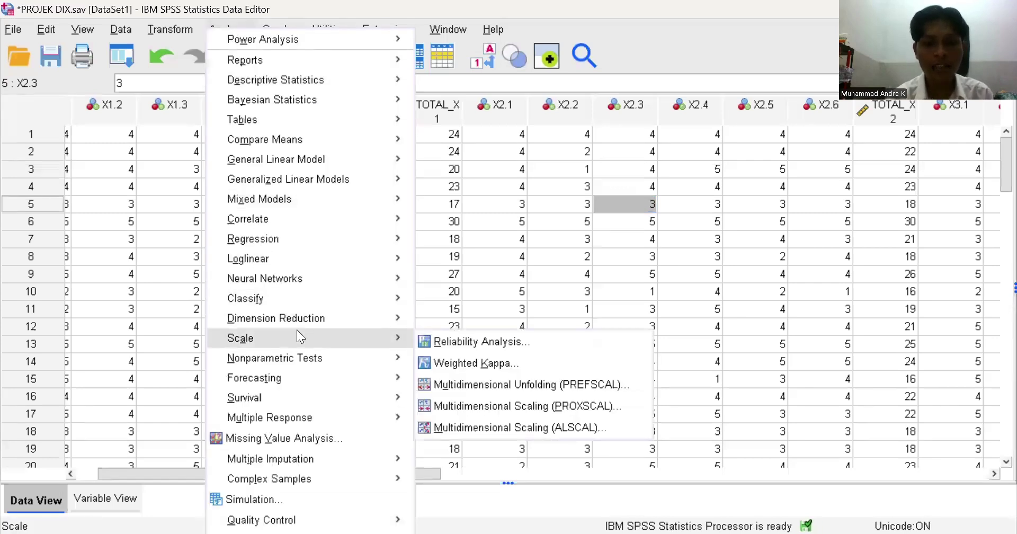
{"action": "left_click", "coordinate": [473, 341]}
{"action": "left_click", "coordinate": [512, 422]}
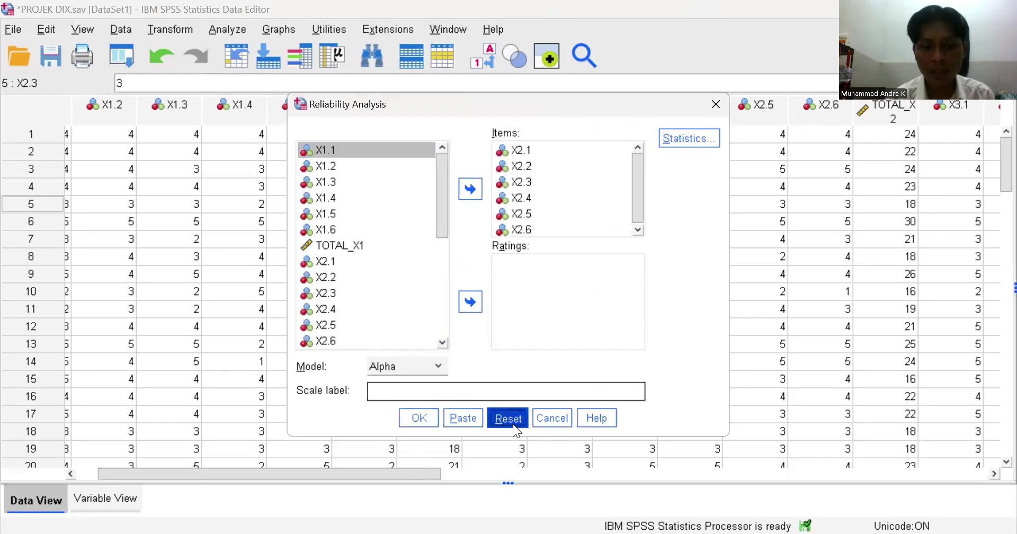
Run a reliability analysis with the Alpha model on items X3.1 to X3.6 and review its Reliability Statistics table.
{"action": "scroll", "coordinate": [407, 270], "scroll_direction": "down", "scroll_amount": 4}
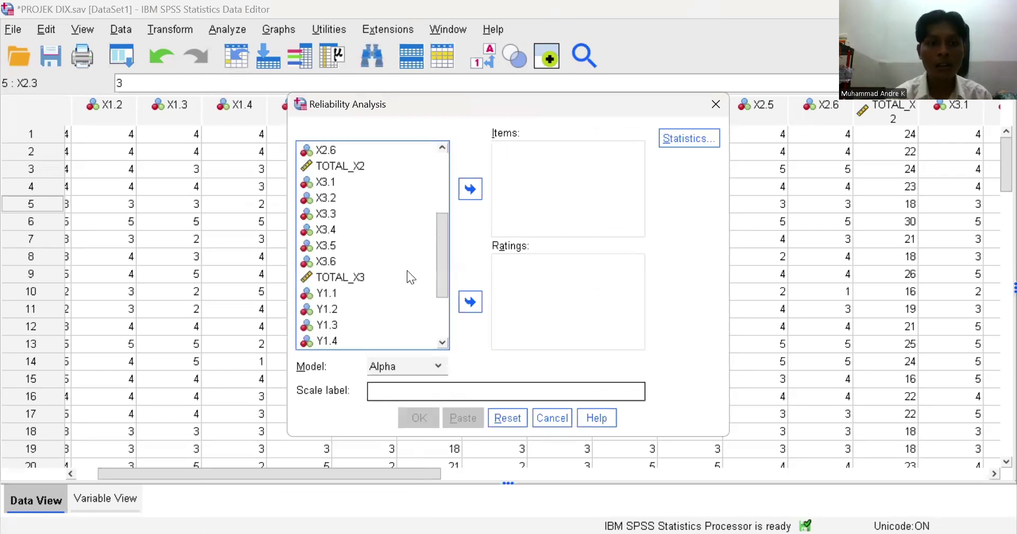
{"action": "left_click", "coordinate": [353, 183]}
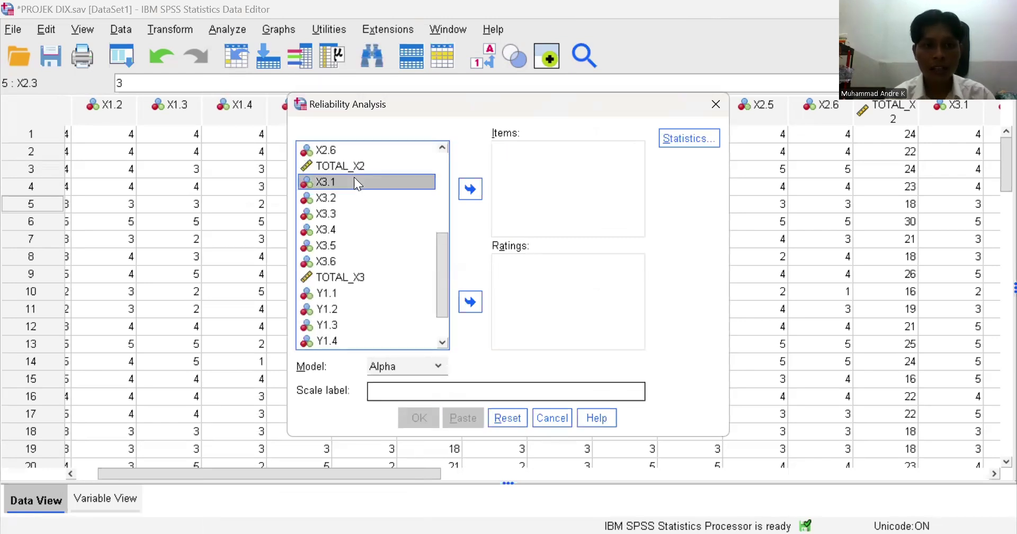
{"action": "left_click", "coordinate": [348, 261], "text": "shift"}
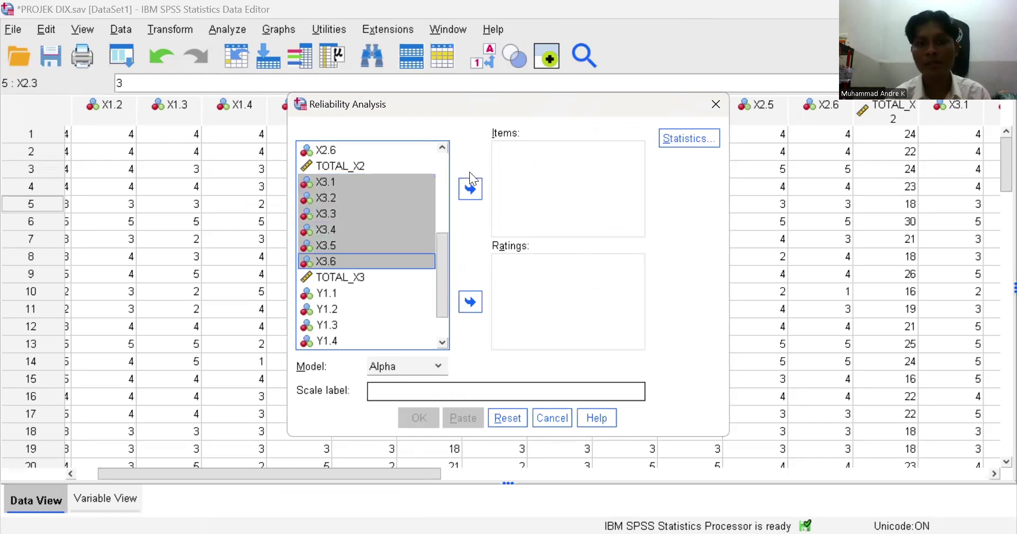
{"action": "left_click", "coordinate": [470, 189]}
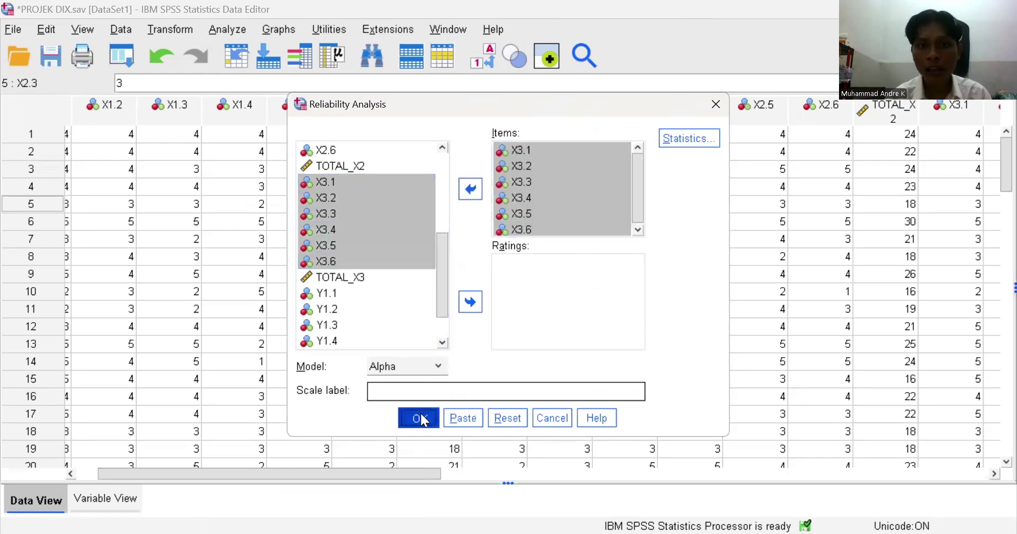
{"action": "left_click", "coordinate": [422, 416]}
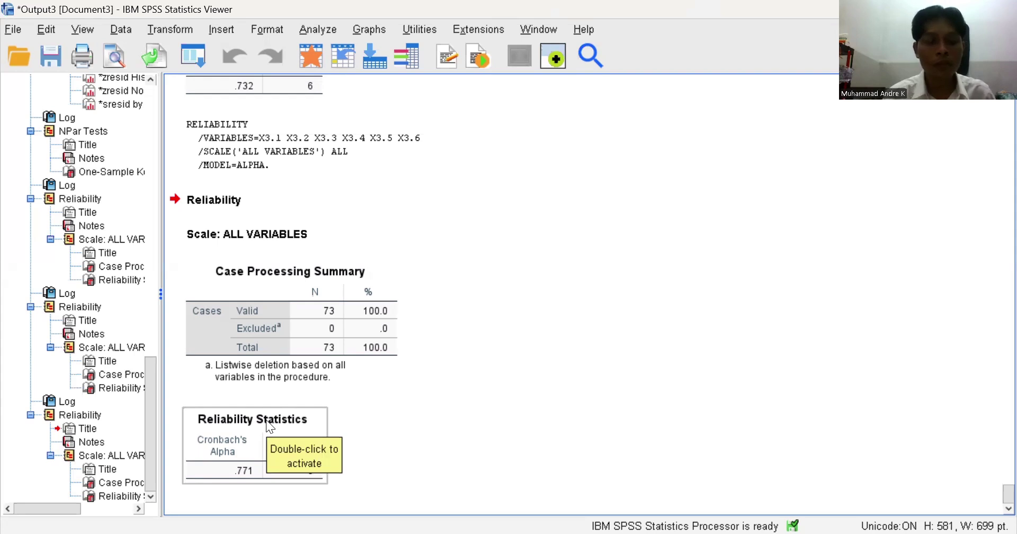
{"action": "left_click_drag", "start_coordinate": [266, 420], "coordinate": [366, 459]}
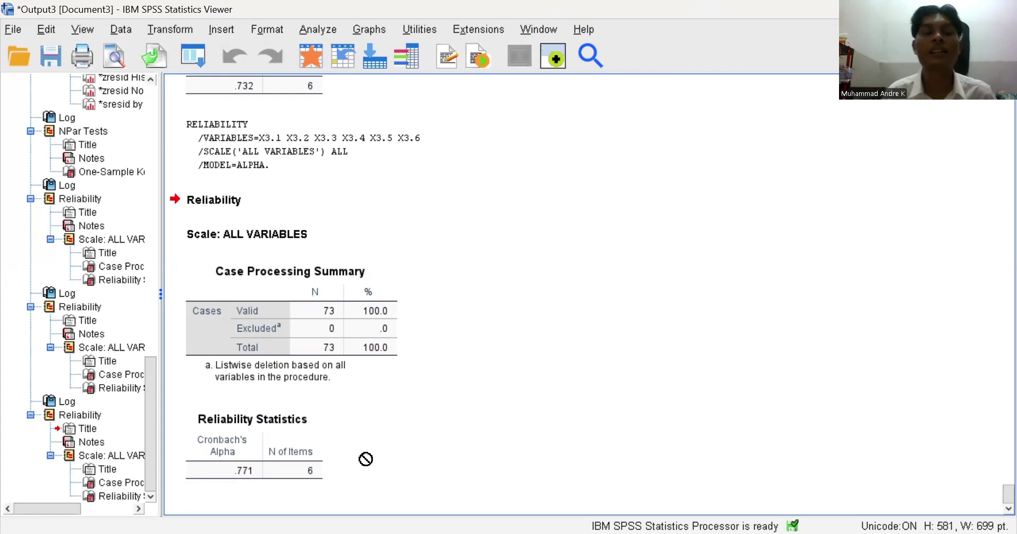
{"action": "left_click_drag", "start_coordinate": [366, 458], "coordinate": [358, 244]}
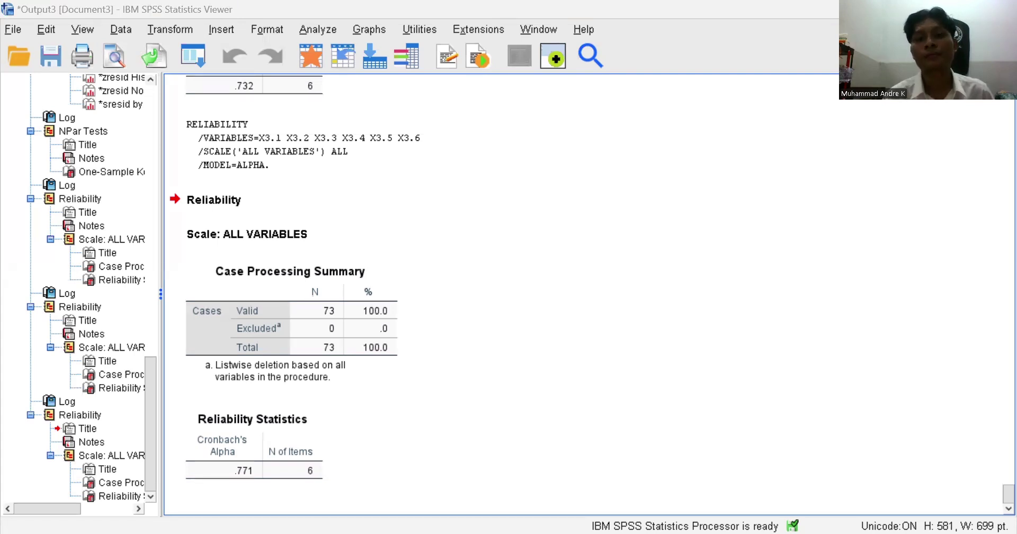
Return to the data editor, reopen Reliability Analysis and reset it to remove the X3 items.
{"action": "key", "text": "alt+Tab"}
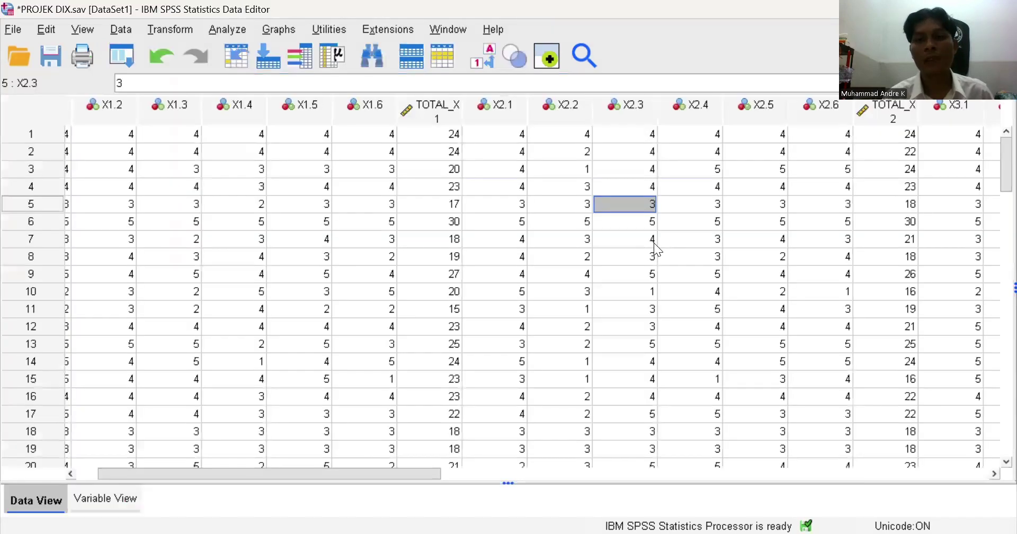
{"action": "left_click", "coordinate": [227, 32]}
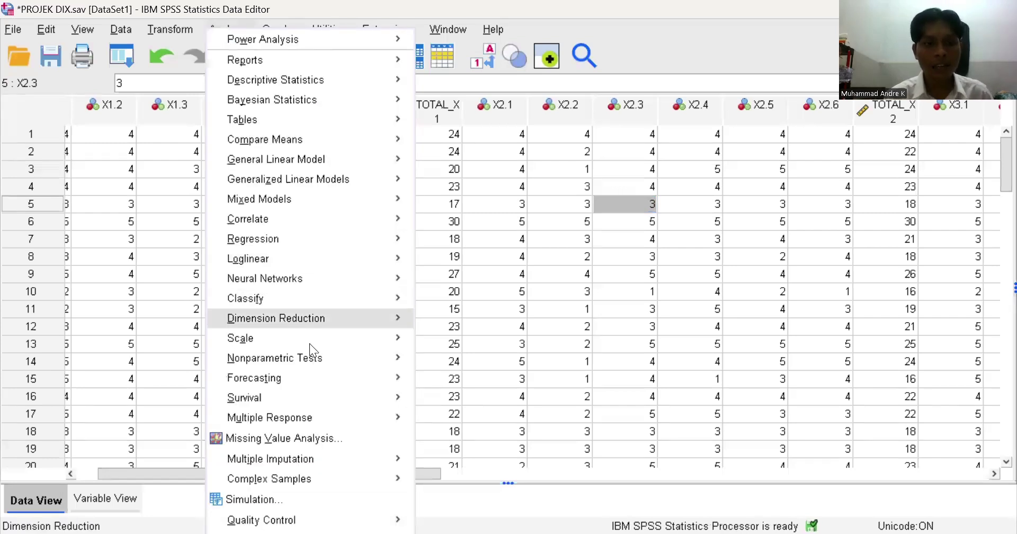
{"action": "mouse_move", "coordinate": [310, 344]}
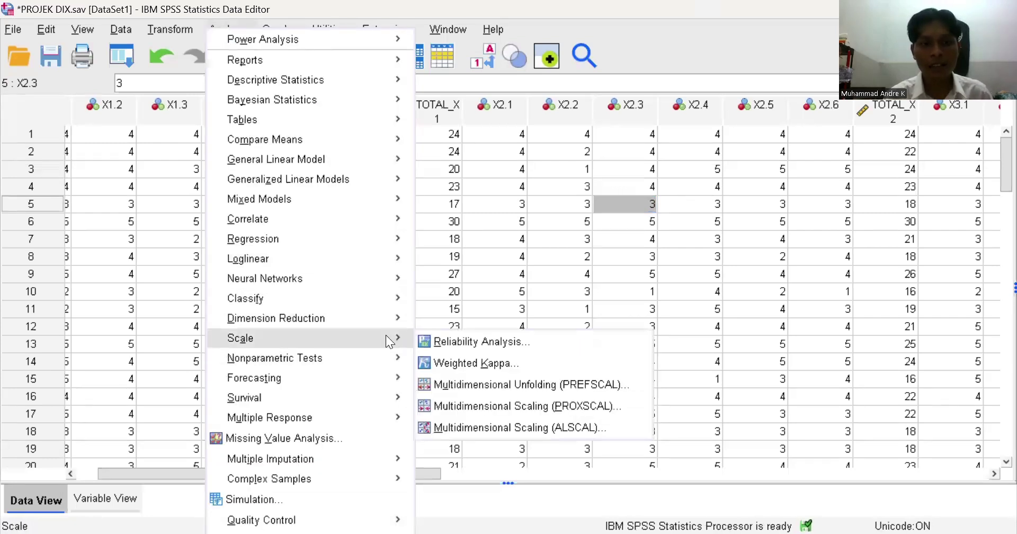
{"action": "left_click", "coordinate": [449, 342]}
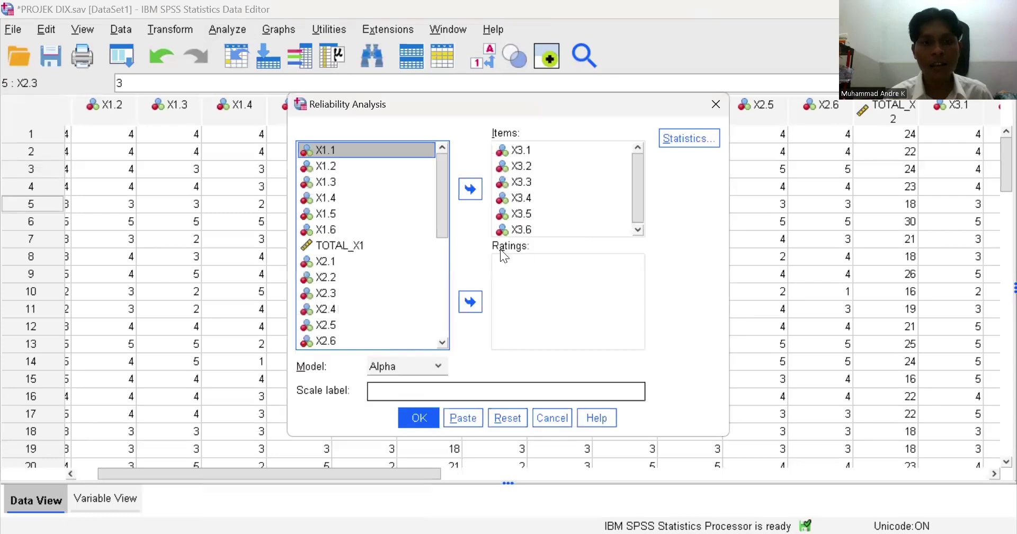
{"action": "left_click", "coordinate": [507, 418]}
Run a reliability analysis with the Alpha model on items Y1.1 to Y1.6 and review its Reliability Statistics table.
{"action": "scroll", "coordinate": [363, 230], "scroll_direction": "down", "scroll_amount": 5}
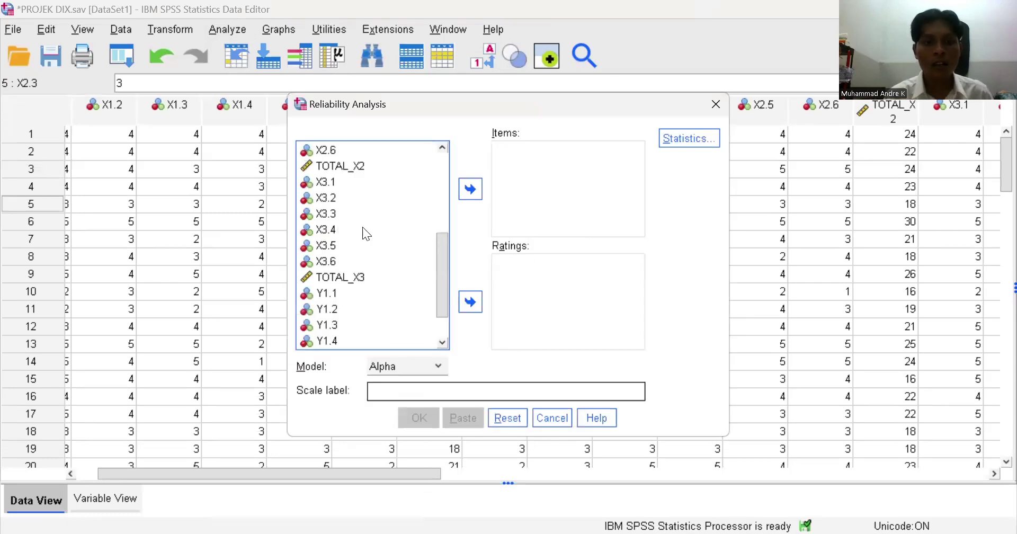
{"action": "left_click", "coordinate": [354, 248]}
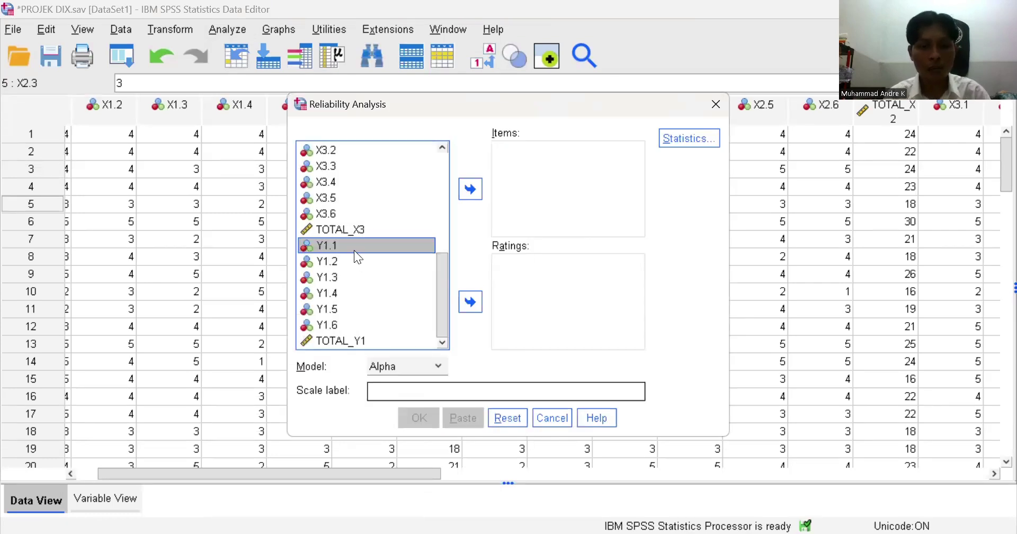
{"action": "left_click", "coordinate": [352, 325], "text": "shift"}
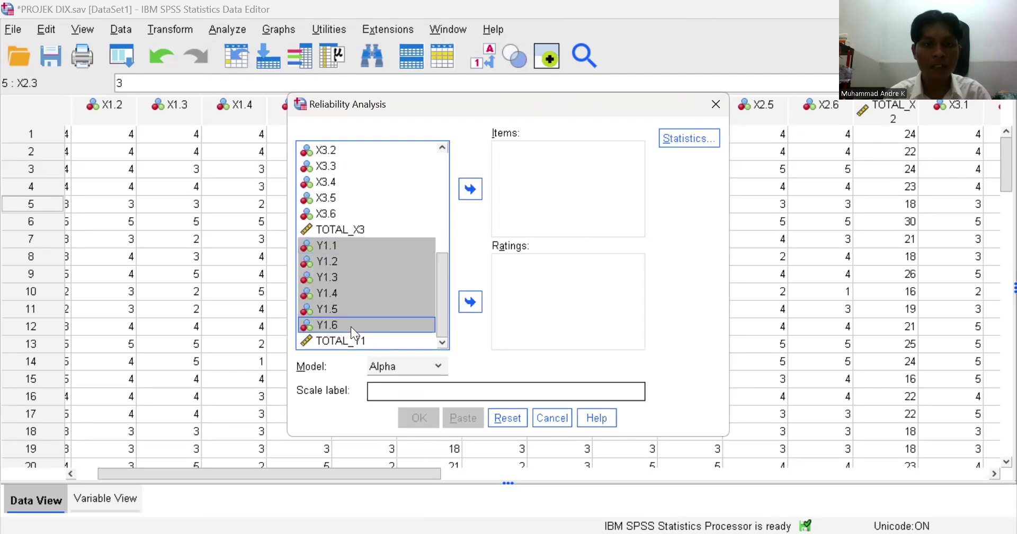
{"action": "left_click", "coordinate": [466, 188]}
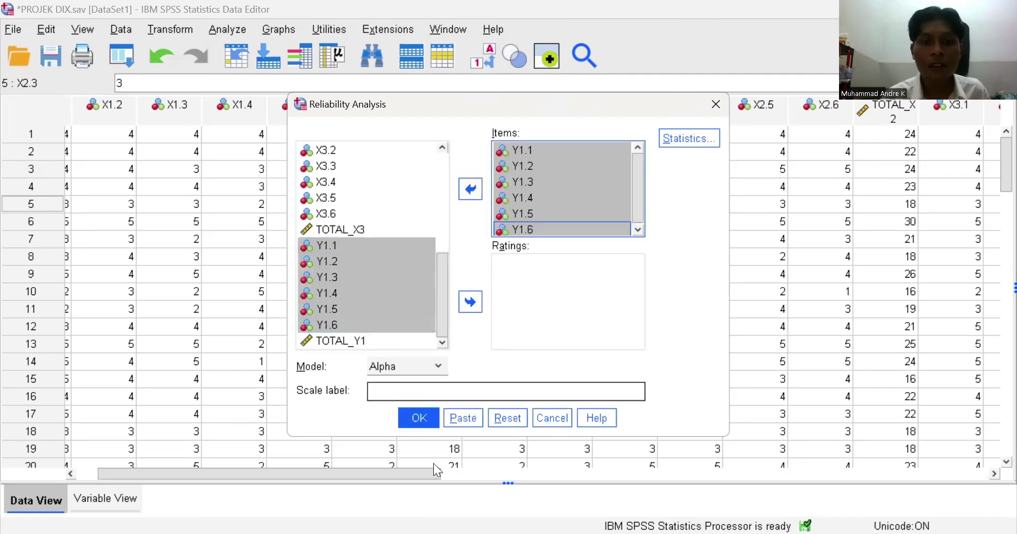
{"action": "left_click", "coordinate": [420, 424]}
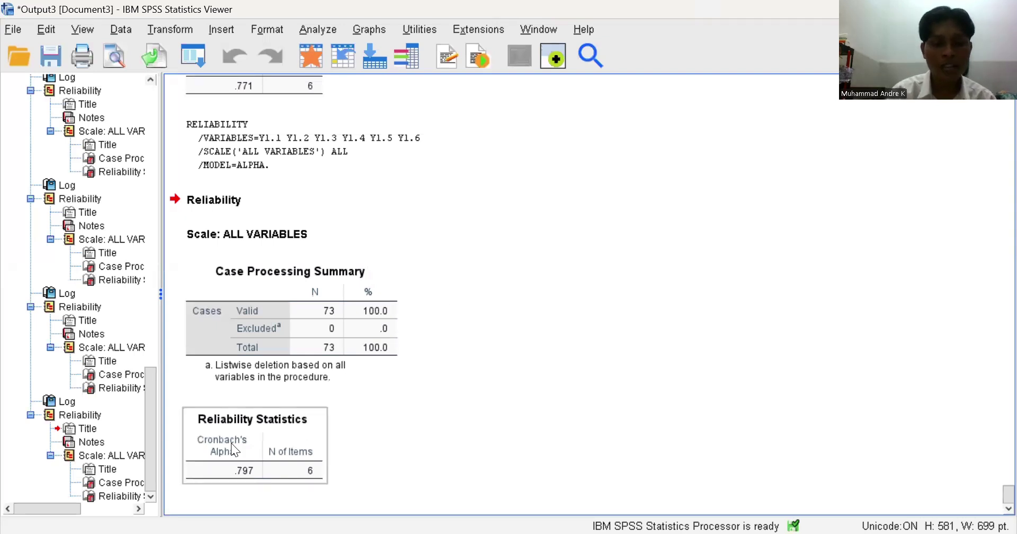
{"action": "left_click_drag", "start_coordinate": [232, 442], "coordinate": [389, 459]}
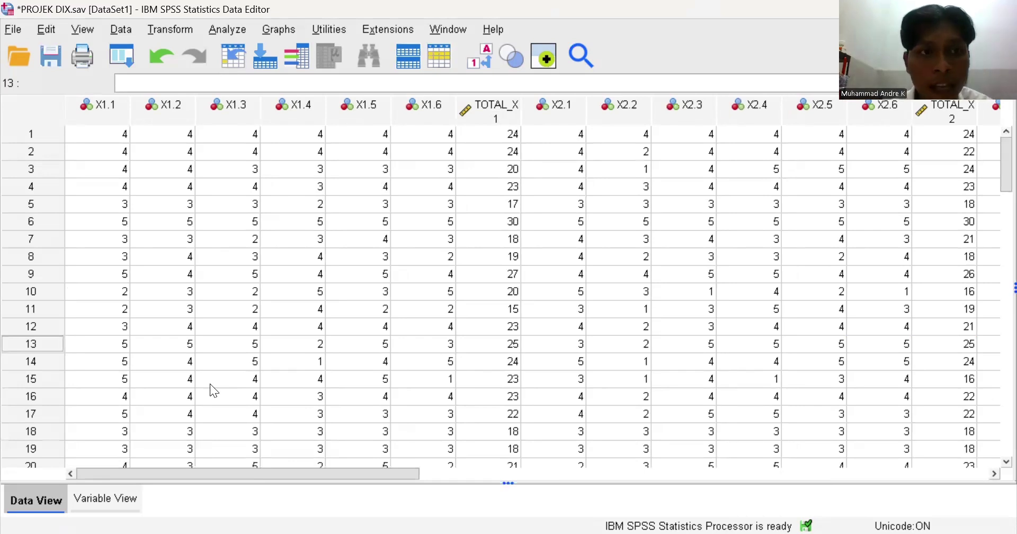
Set up a Linear Regression from the data editor with TOTAL_X1, TOTAL_X2 and TOTAL_X3 as independent variables.
{"action": "left_click", "coordinate": [230, 28]}
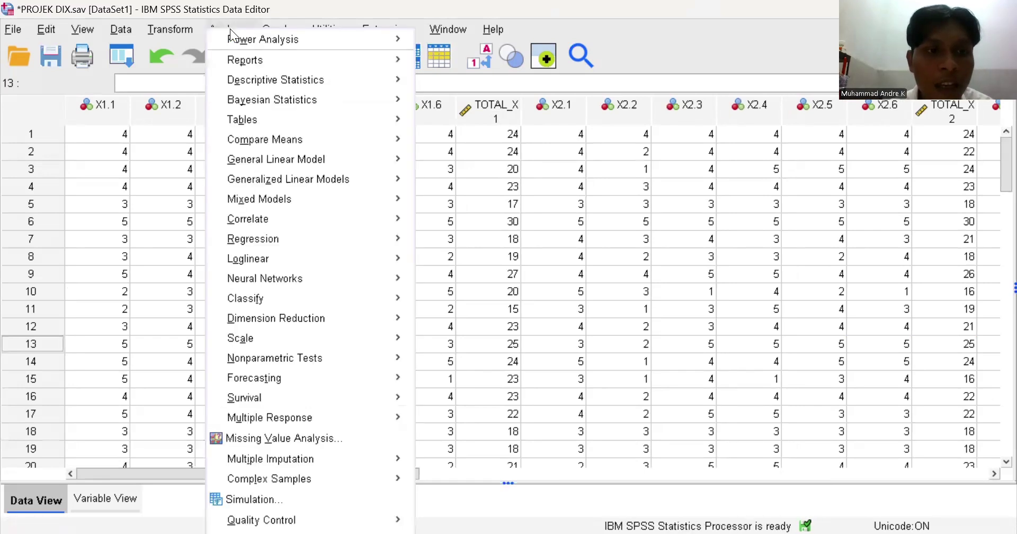
{"action": "mouse_move", "coordinate": [301, 241]}
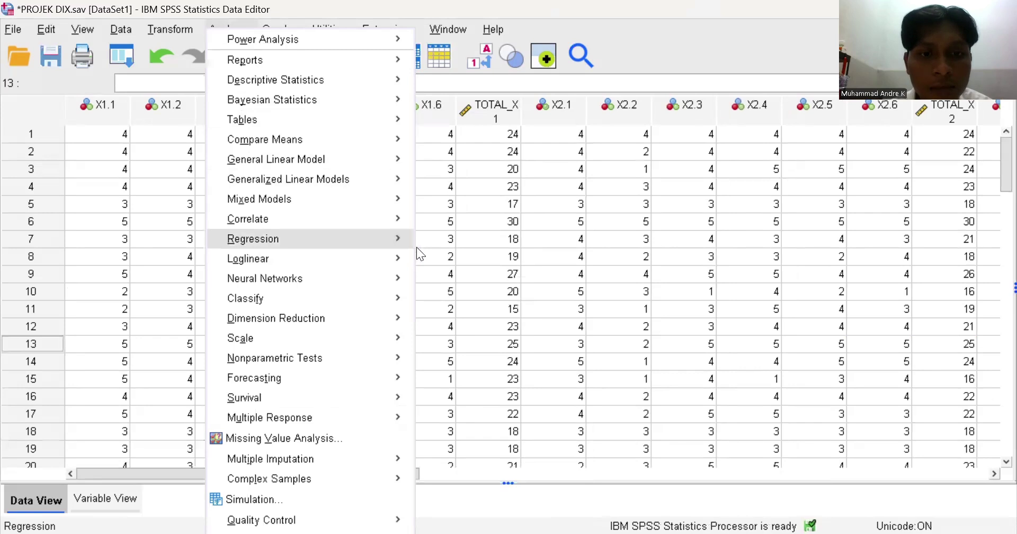
{"action": "left_click", "coordinate": [441, 263]}
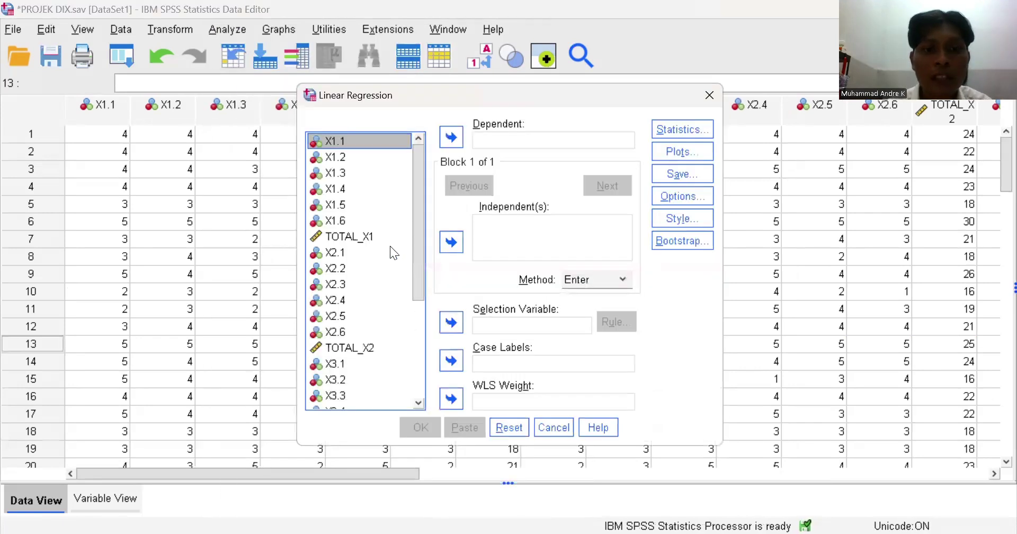
{"action": "left_click", "coordinate": [385, 238]}
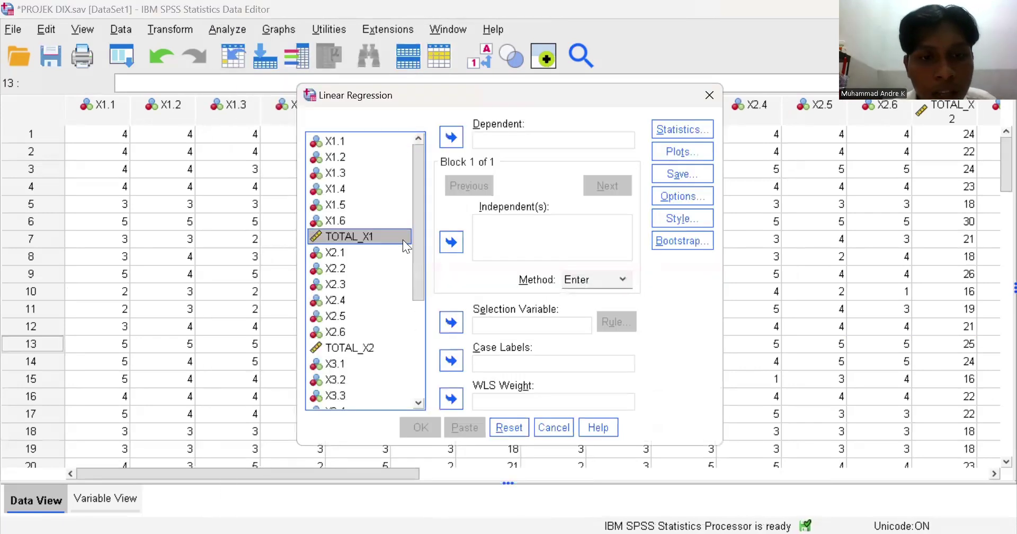
{"action": "left_click", "coordinate": [451, 242]}
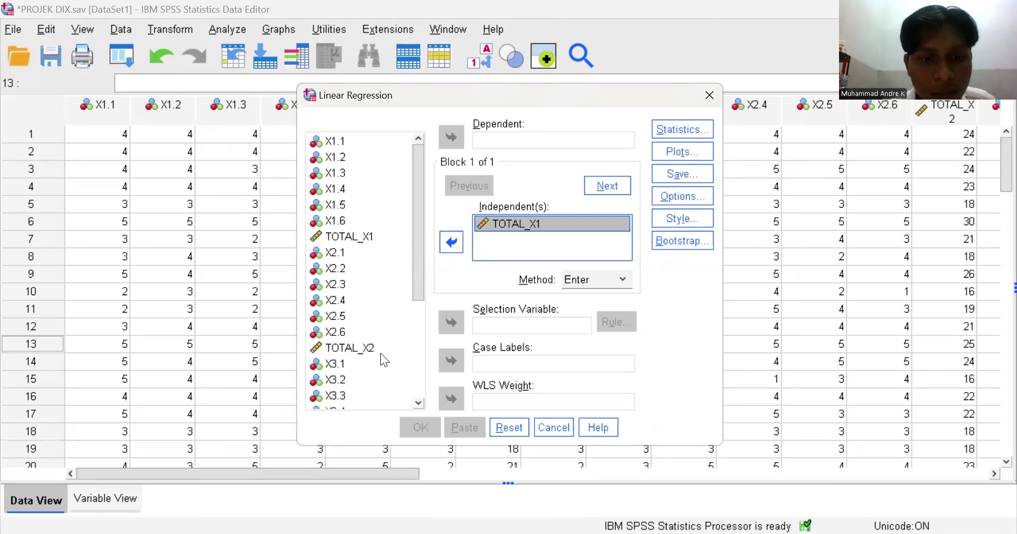
{"action": "left_click", "coordinate": [380, 353]}
{"action": "left_click", "coordinate": [450, 244]}
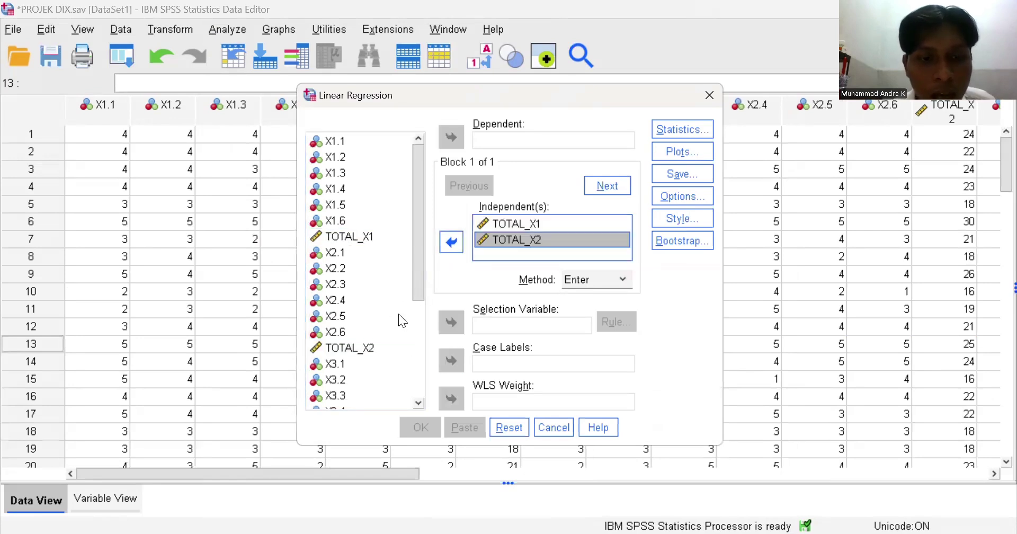
{"action": "scroll", "coordinate": [399, 314], "scroll_direction": "down", "scroll_amount": 3}
{"action": "left_click", "coordinate": [378, 316]}
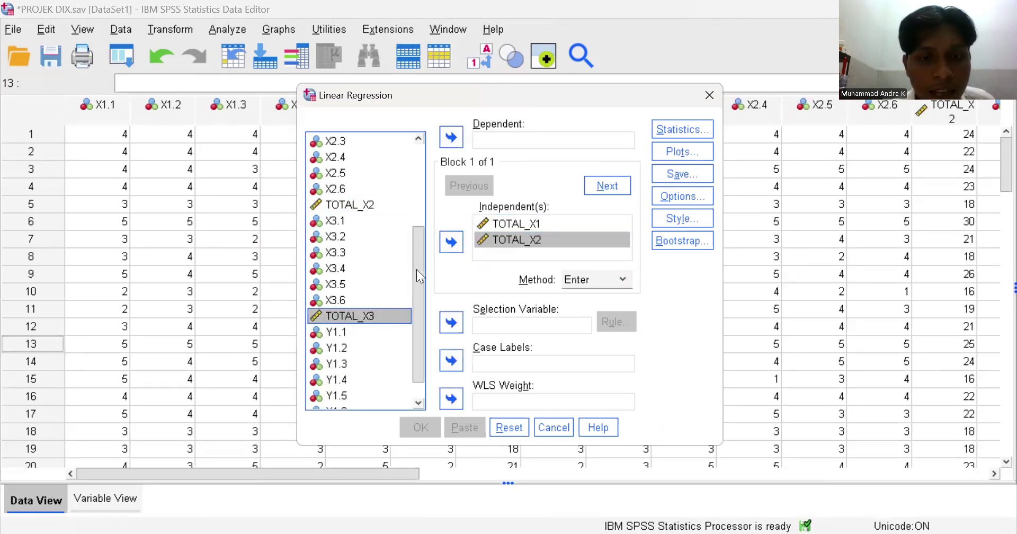
{"action": "left_click", "coordinate": [448, 244]}
Assign TOTAL_Y1 as the dependent variable of the linear regression.
{"action": "scroll", "coordinate": [392, 295], "scroll_direction": "down", "scroll_amount": 1}
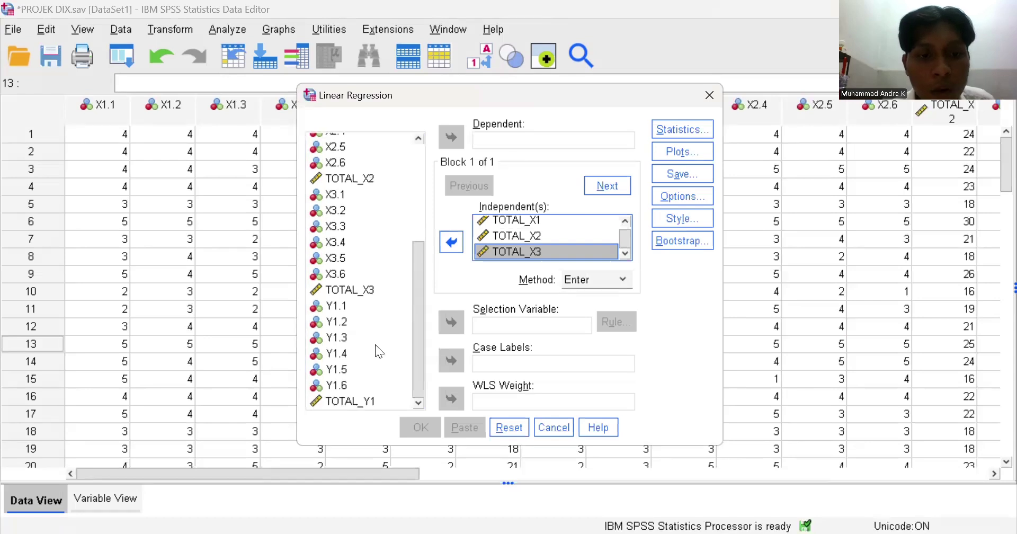
{"action": "left_click", "coordinate": [371, 404]}
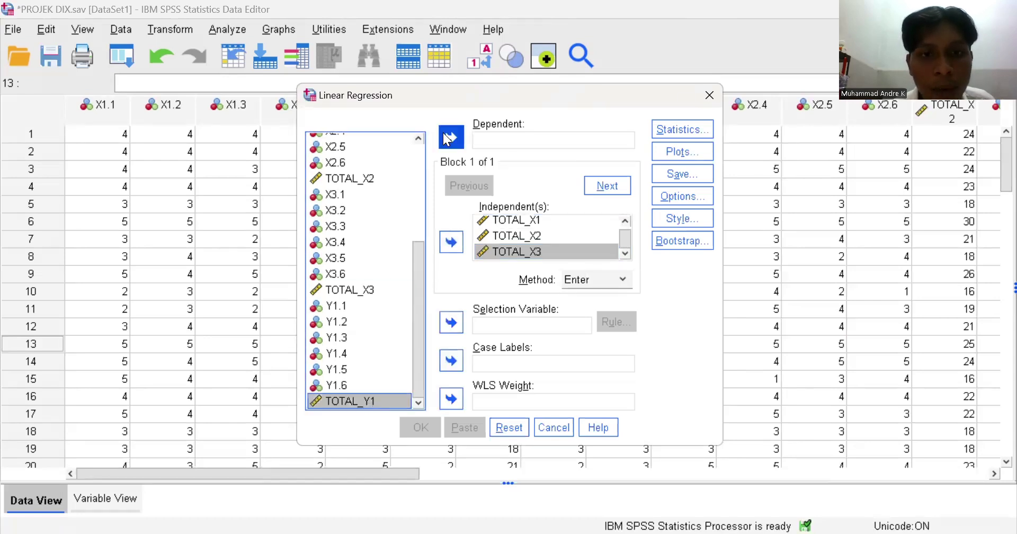
{"action": "left_click", "coordinate": [448, 137]}
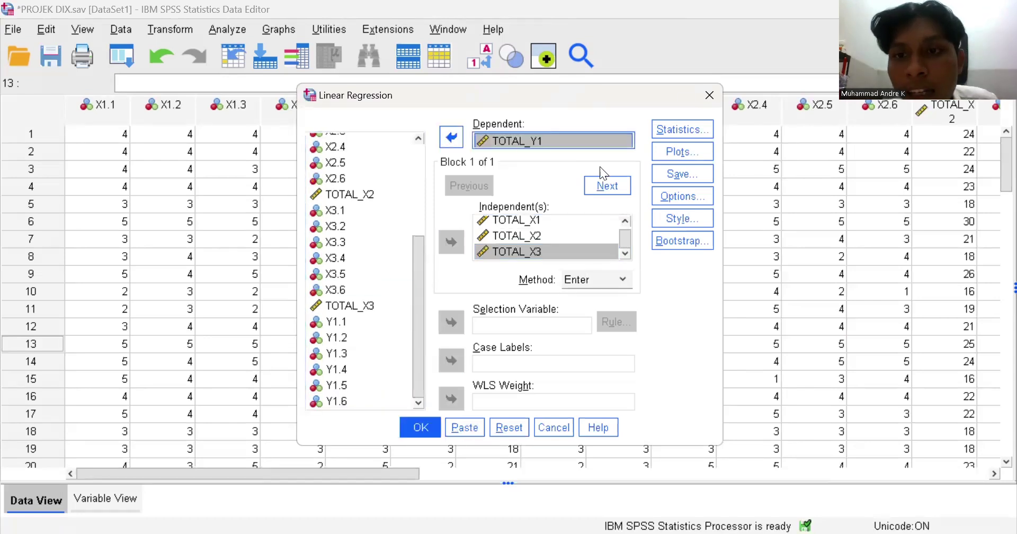
Add Descriptives and Collinearity diagnostics to the regression statistics, keeping Estimates and Model fit enabled.
{"action": "left_click", "coordinate": [667, 134]}
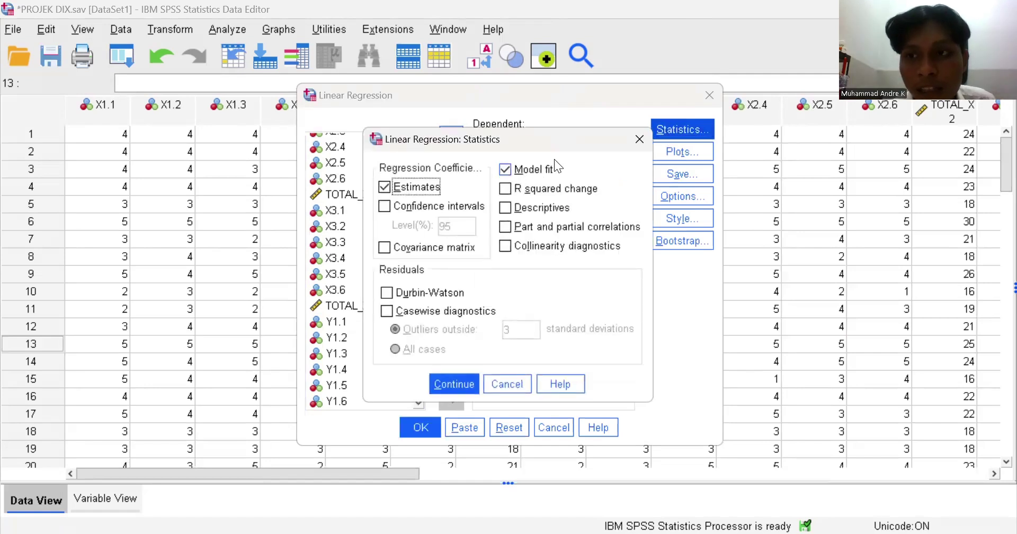
{"action": "left_click", "coordinate": [513, 209]}
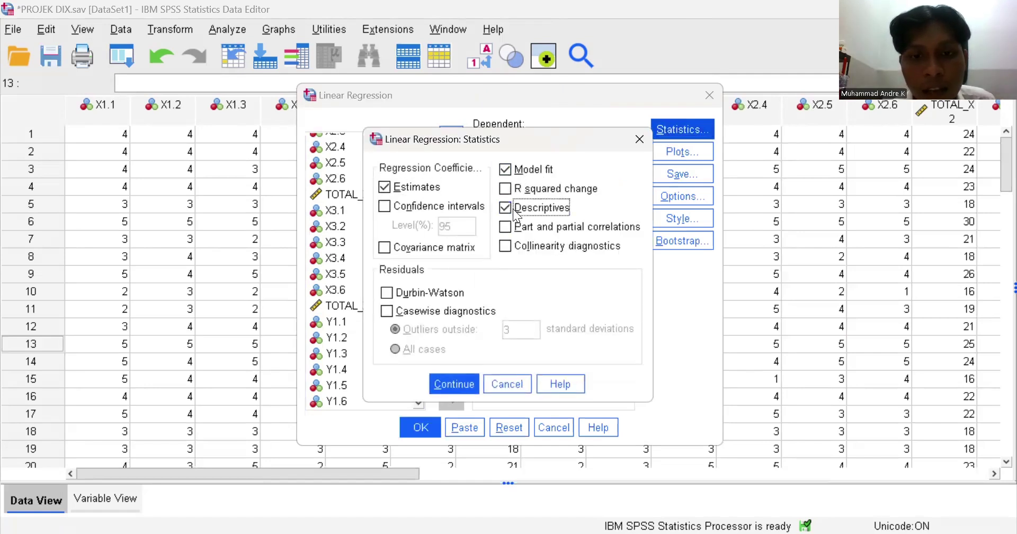
{"action": "left_click", "coordinate": [511, 244]}
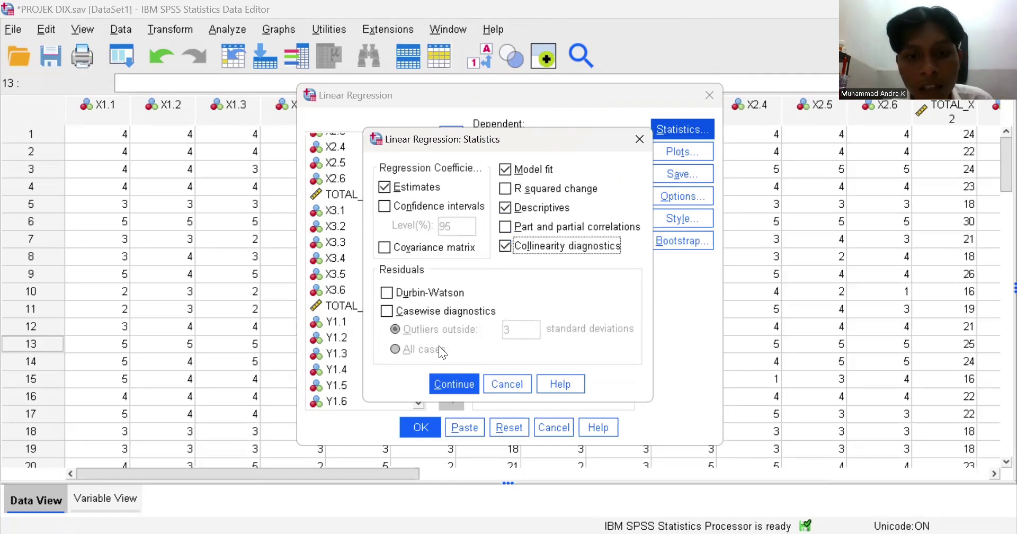
{"action": "left_click", "coordinate": [454, 383]}
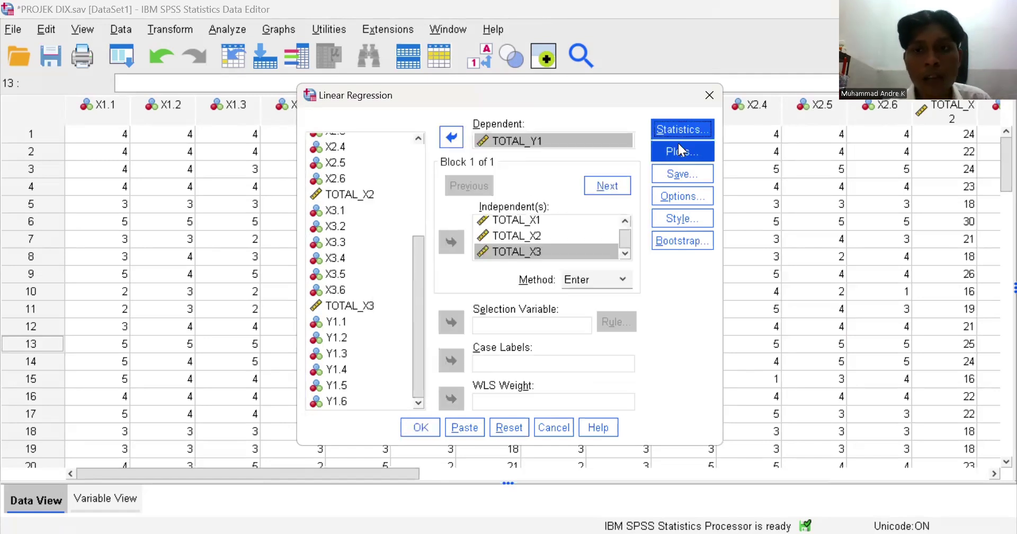
Configure the regression plots with *SRESID on Y and *ZPRED on X, plus a histogram and a normal probability plot.
{"action": "left_click", "coordinate": [675, 153]}
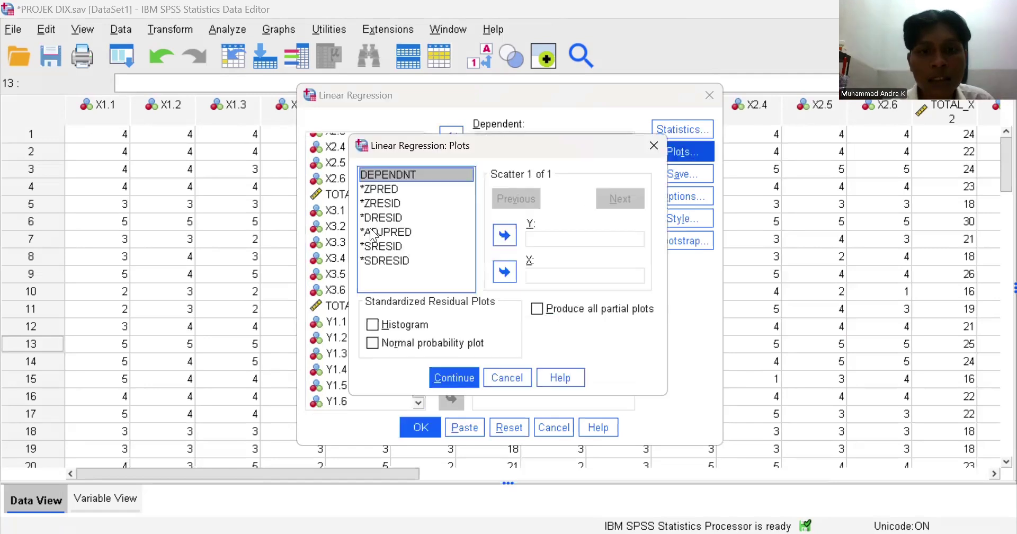
{"action": "left_click", "coordinate": [393, 194]}
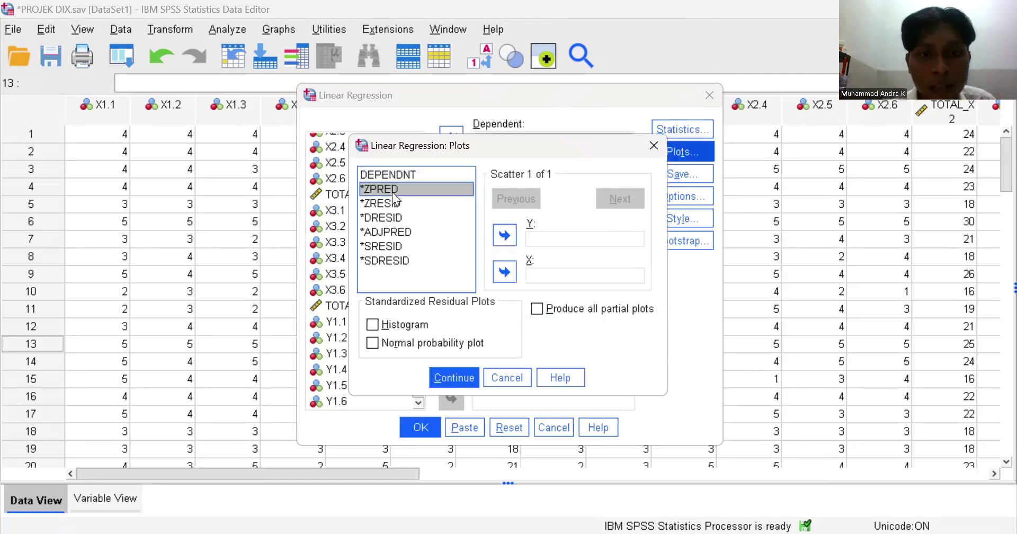
{"action": "left_click", "coordinate": [504, 273]}
{"action": "left_click", "coordinate": [403, 247]}
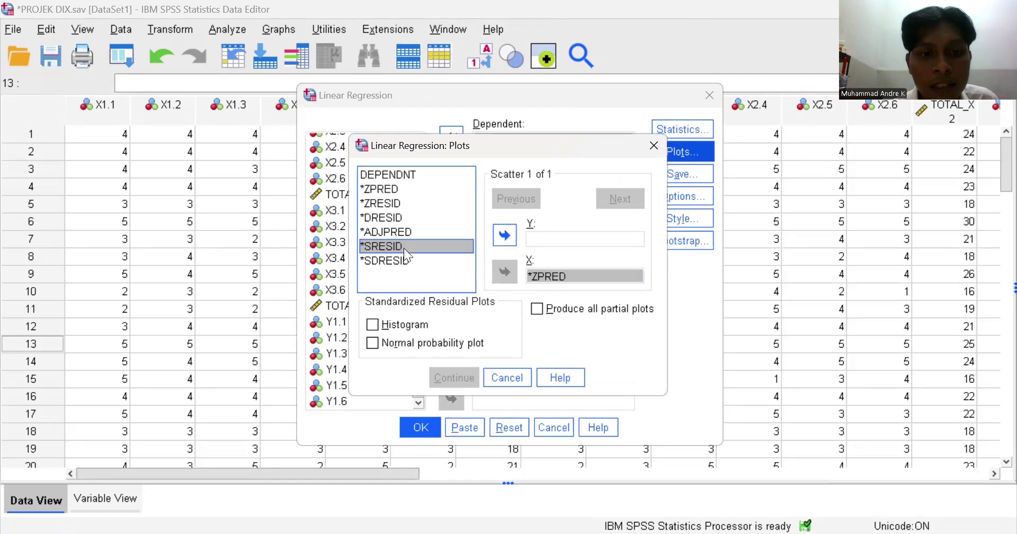
{"action": "left_click", "coordinate": [501, 229]}
{"action": "left_click", "coordinate": [382, 326]}
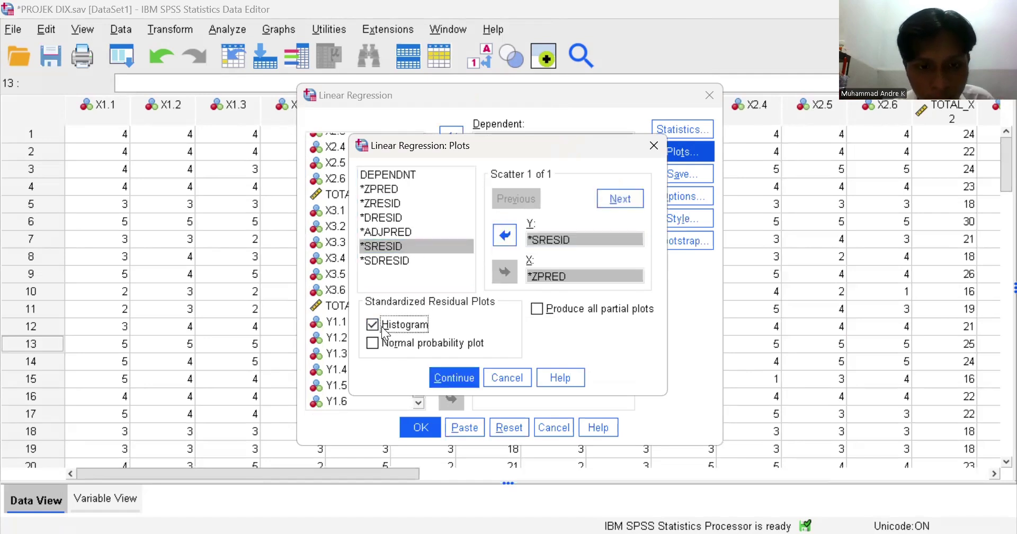
{"action": "left_click", "coordinate": [378, 344]}
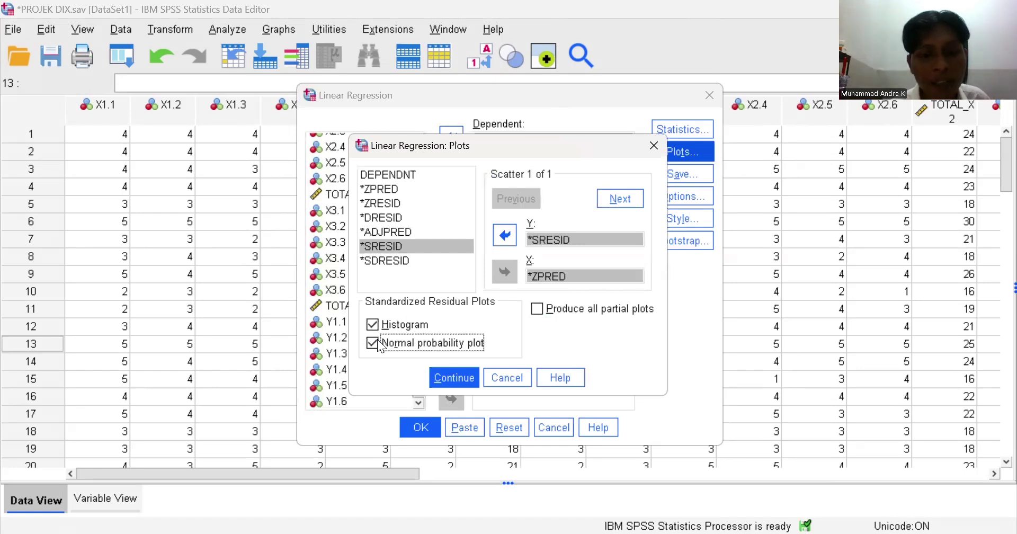
{"action": "left_click", "coordinate": [448, 381]}
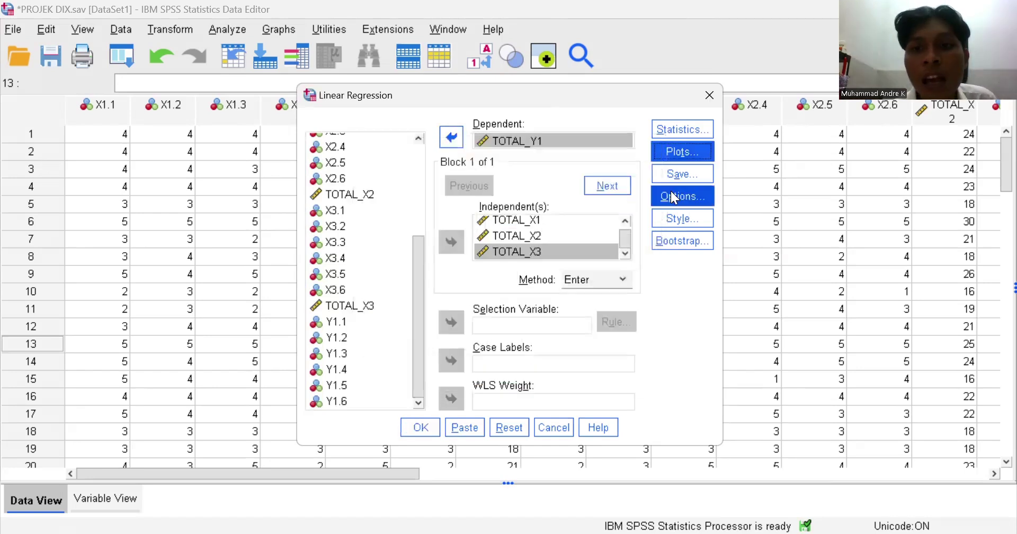
Set the regression to save unstandardized residuals as a new variable.
{"action": "left_click", "coordinate": [672, 174]}
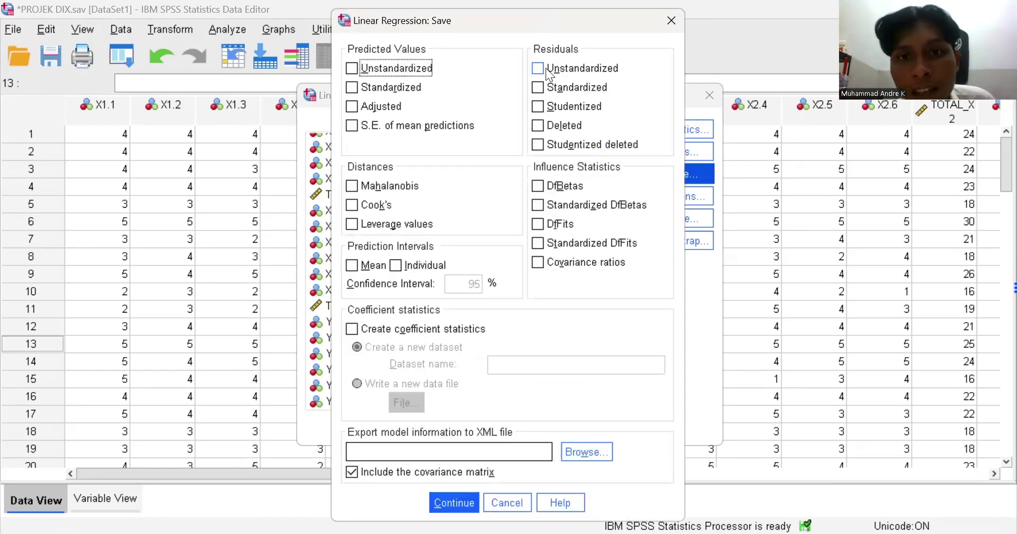
{"action": "left_click", "coordinate": [545, 68]}
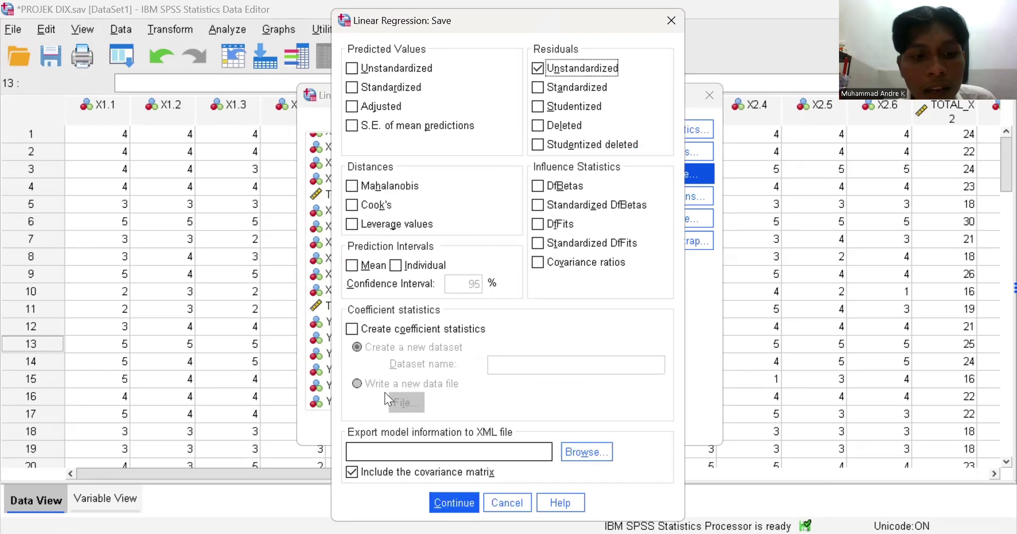
{"action": "left_click", "coordinate": [442, 503]}
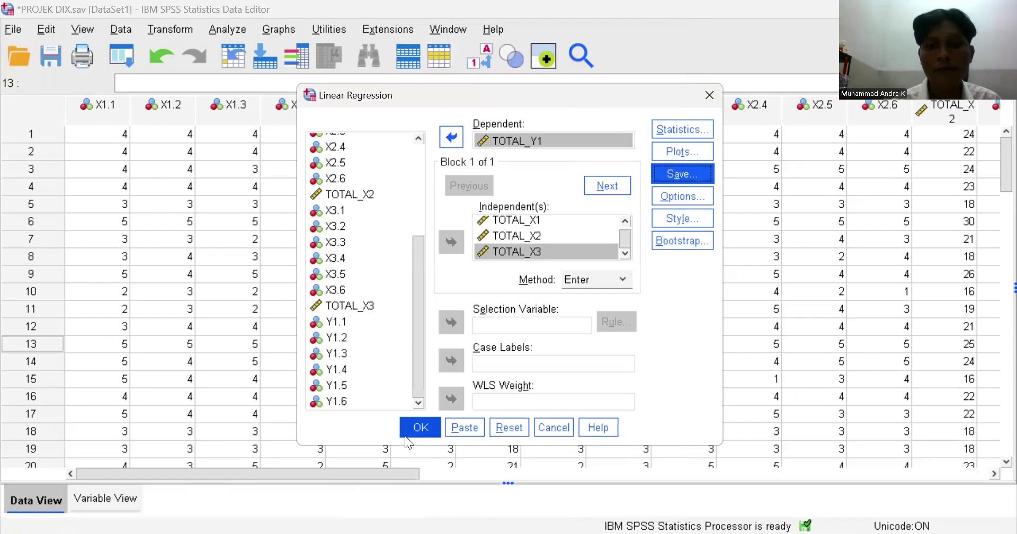
Run the linear regression and review the Normal P-P Plot of the standardized residuals in the output.
{"action": "left_click", "coordinate": [419, 428]}
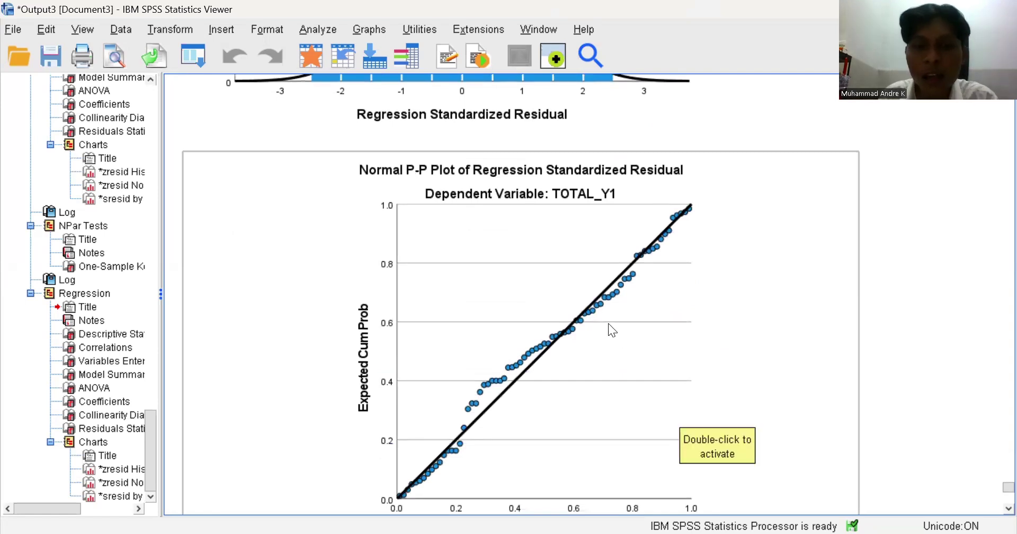
{"action": "scroll", "coordinate": [567, 281], "scroll_direction": "down", "scroll_amount": 1}
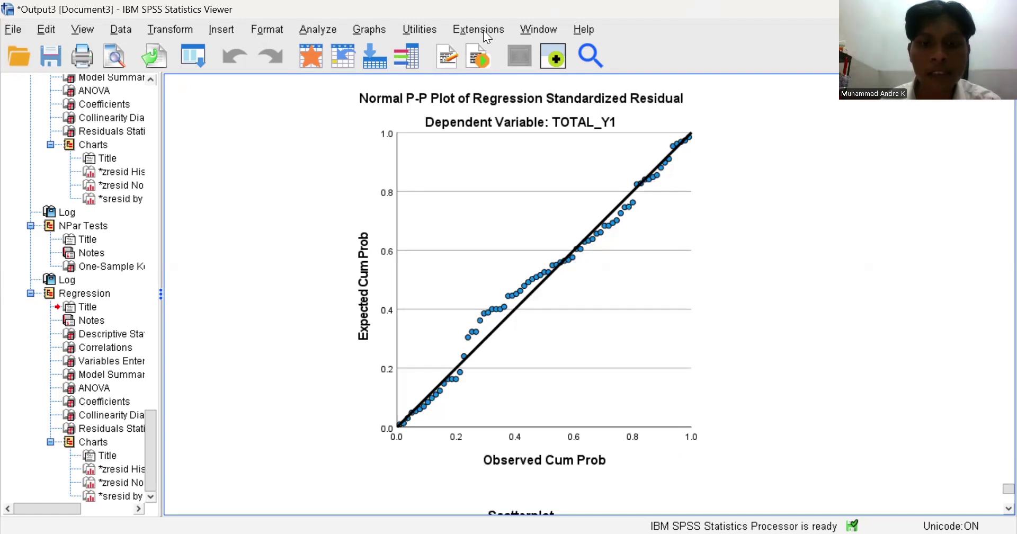
Run a legacy one-sample Kolmogorov-Smirnov test against the normal distribution on Unstandardized Residual [RES_1] and review its significance values.
{"action": "key", "text": "alt+Tab"}
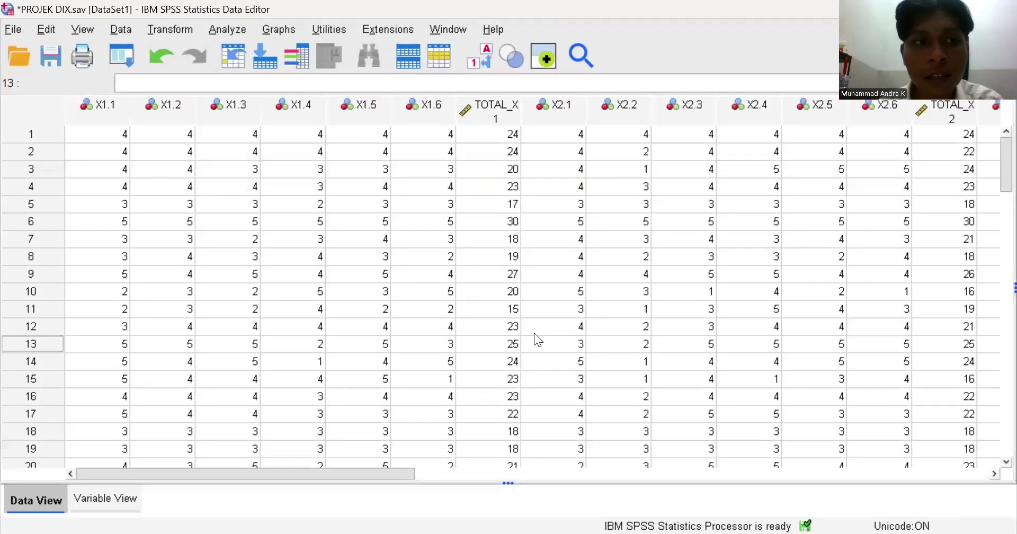
{"action": "left_click", "coordinate": [231, 29]}
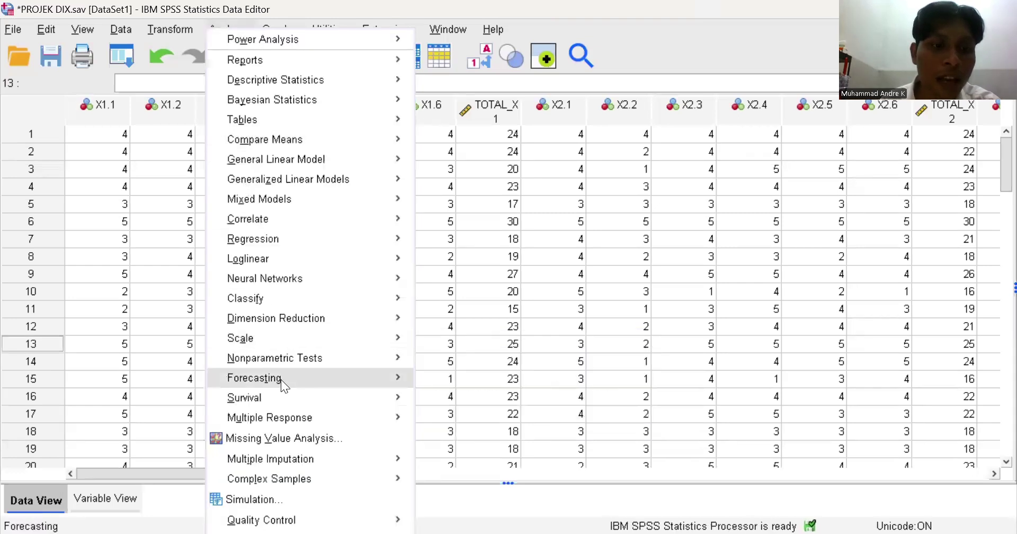
{"action": "mouse_move", "coordinate": [279, 403]}
{"action": "mouse_move", "coordinate": [287, 358]}
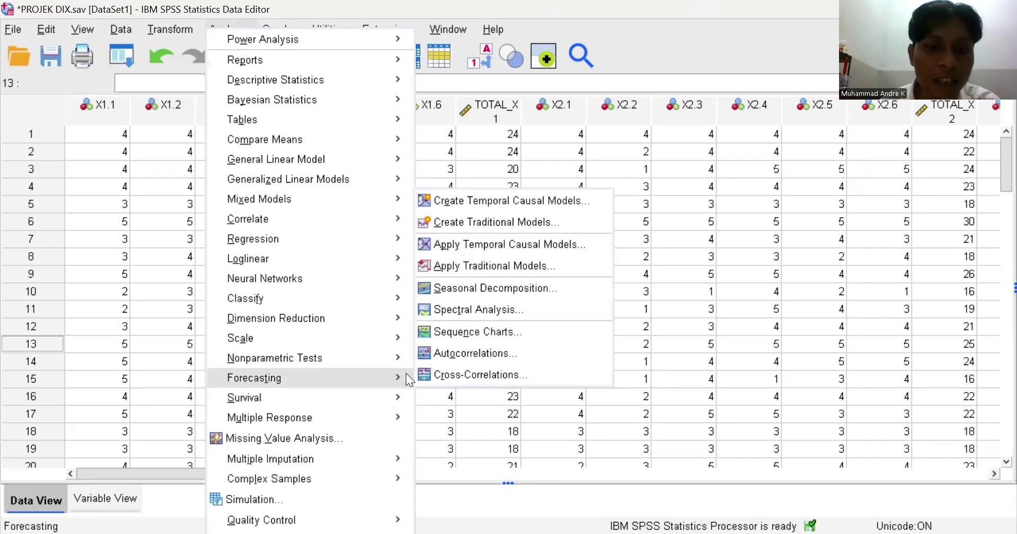
{"action": "mouse_move", "coordinate": [407, 366]}
{"action": "mouse_move", "coordinate": [488, 427]}
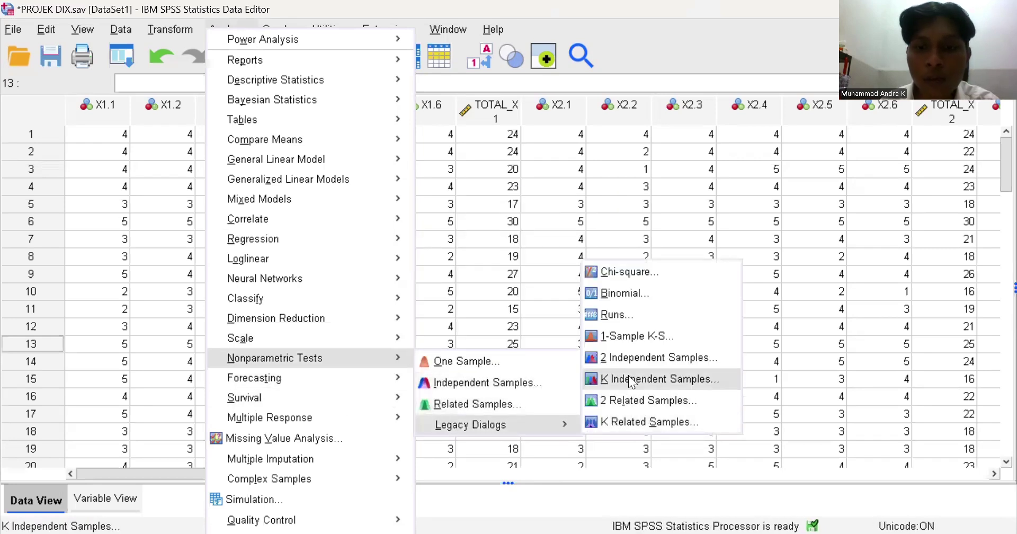
{"action": "left_click", "coordinate": [633, 344]}
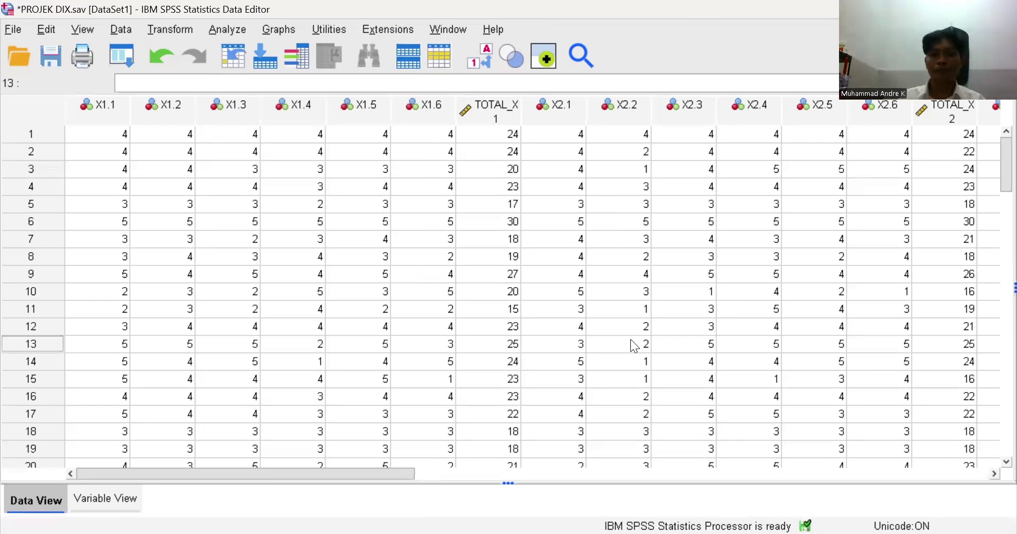
{"action": "scroll", "coordinate": [391, 149], "scroll_direction": "down", "scroll_amount": 5}
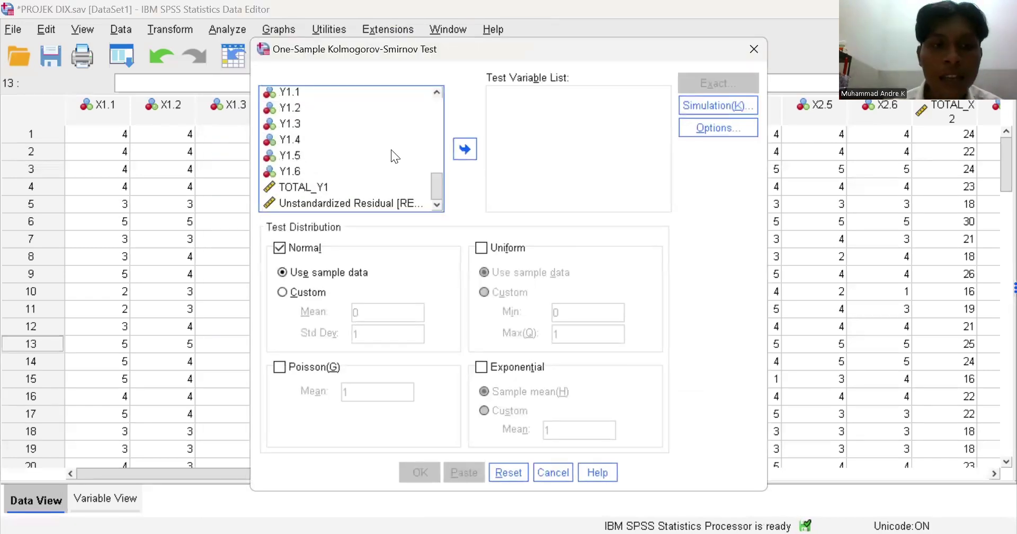
{"action": "left_click", "coordinate": [395, 196]}
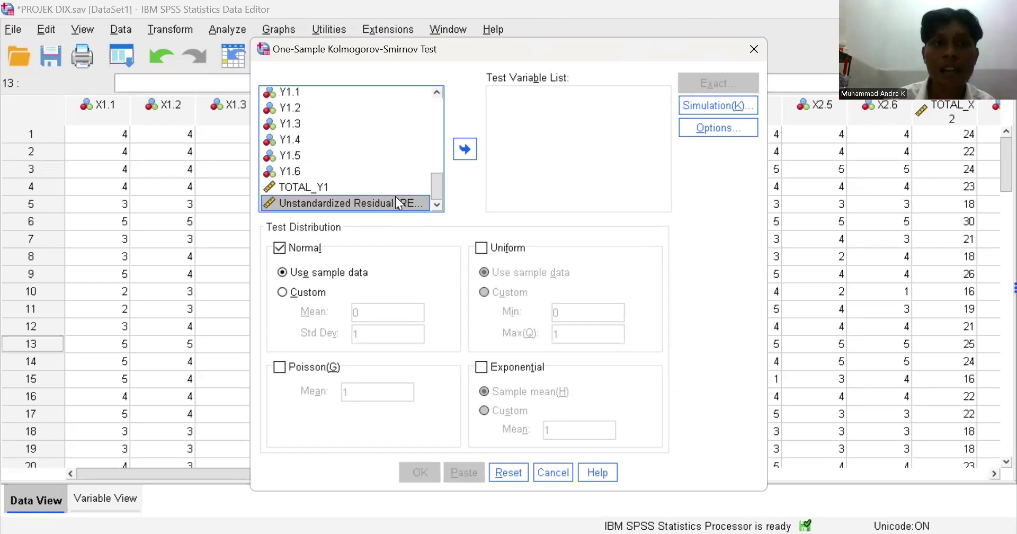
{"action": "left_click", "coordinate": [468, 145]}
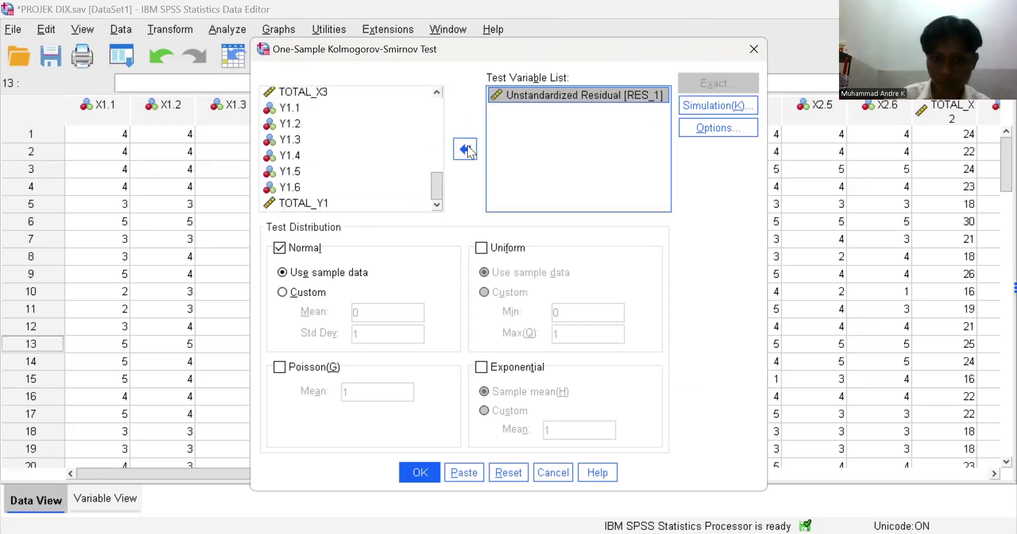
{"action": "left_click", "coordinate": [422, 467]}
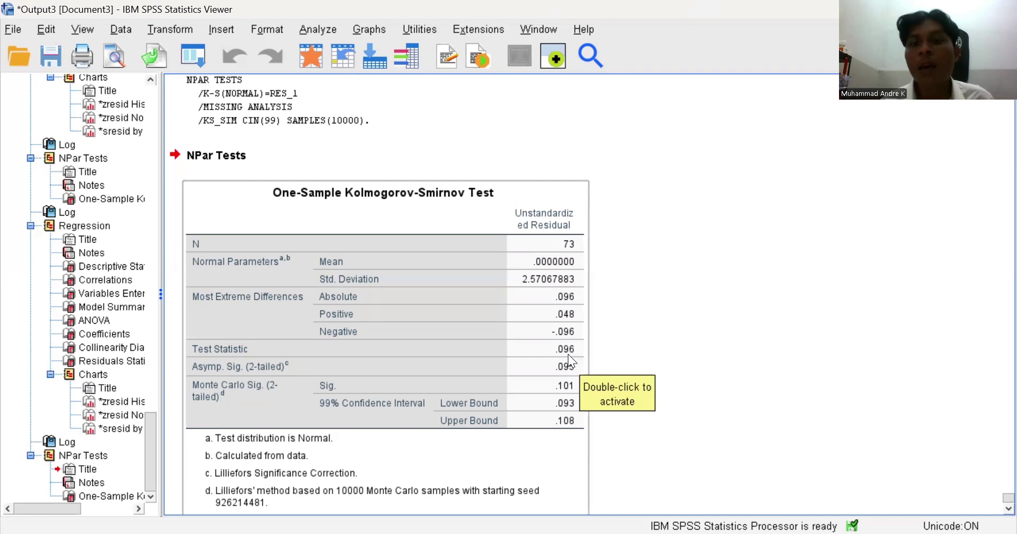
{"action": "mouse_move", "coordinate": [568, 354]}
{"action": "left_mouse_down"}
{"action": "mouse_move", "coordinate": [603, 371]}
{"action": "mouse_move", "coordinate": [578, 341]}
{"action": "left_mouse_up"}
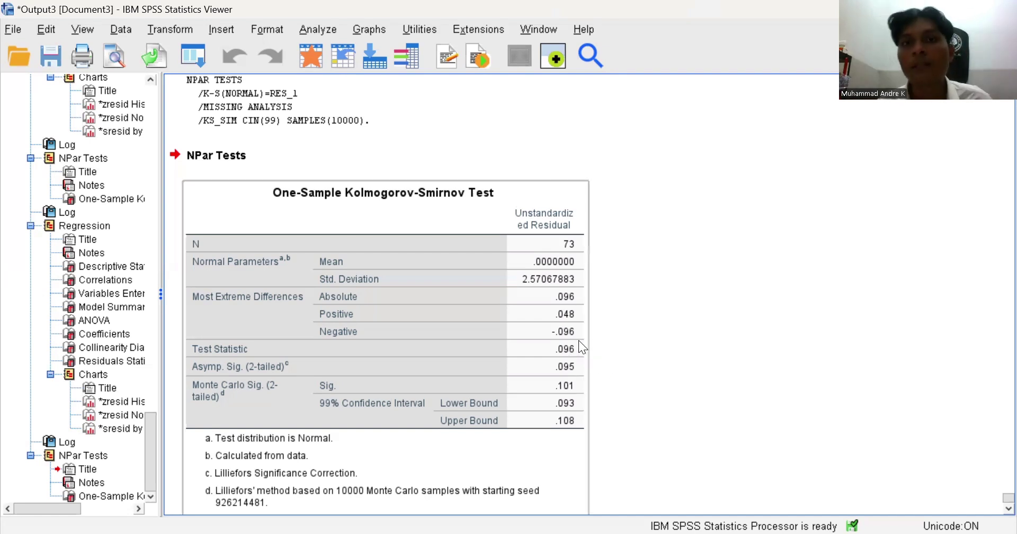
{"action": "left_click_drag", "start_coordinate": [623, 29], "coordinate": [752, 324]}
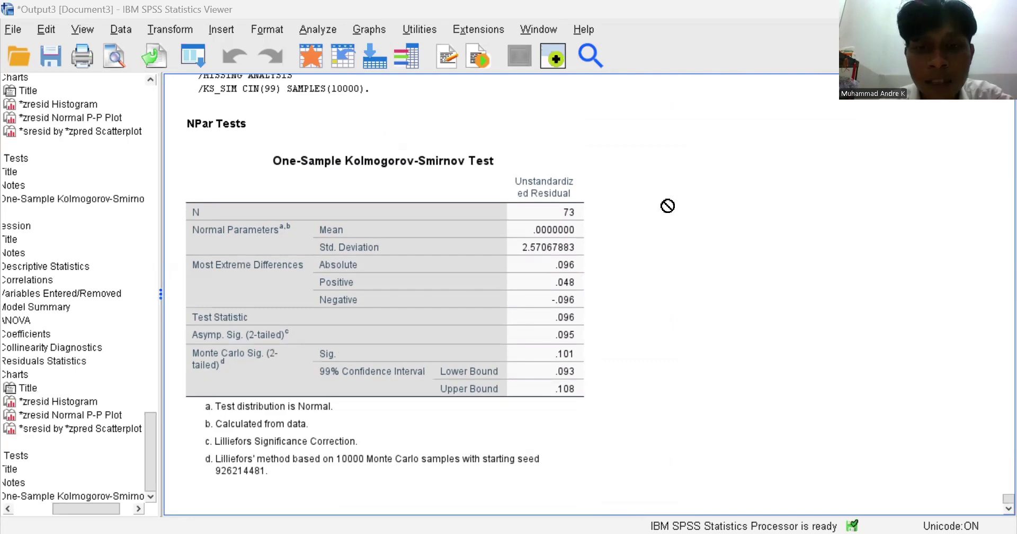
Examine the Tolerance and VIF values of TOTAL_X1, TOTAL_X2 and TOTAL_X3 in the regression Coefficients table to check multicollinearity.
{"action": "scroll", "coordinate": [667, 207], "scroll_direction": "up", "scroll_amount": 1}
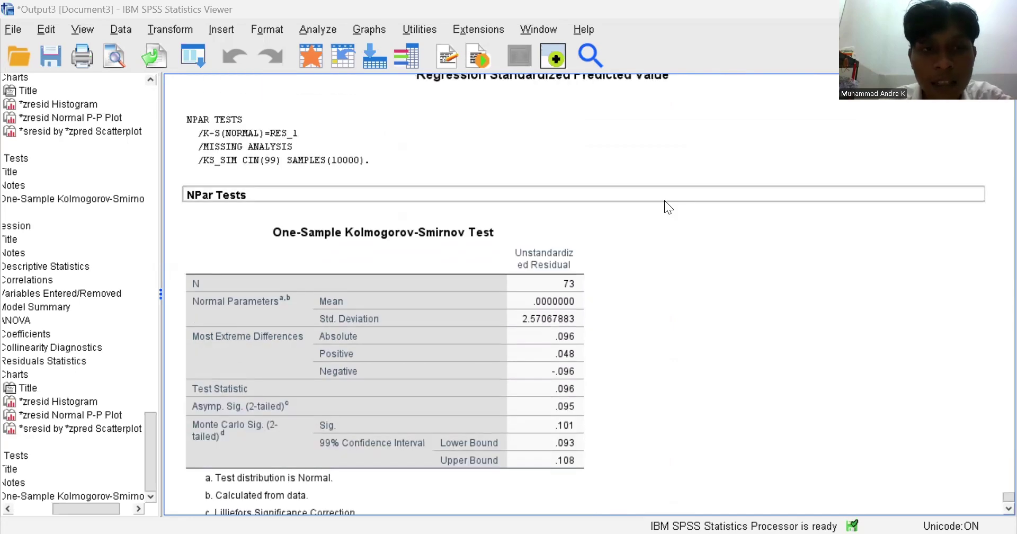
{"action": "scroll", "coordinate": [667, 207], "scroll_direction": "up", "scroll_amount": 10}
{"action": "scroll", "coordinate": [666, 206], "scroll_direction": "up", "scroll_amount": 15}
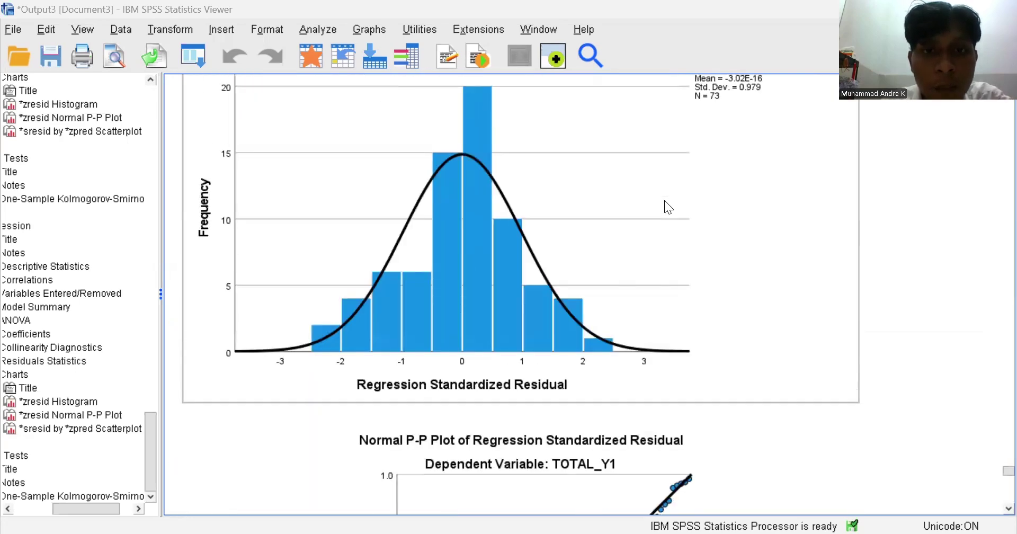
{"action": "scroll", "coordinate": [667, 207], "scroll_direction": "up", "scroll_amount": 2}
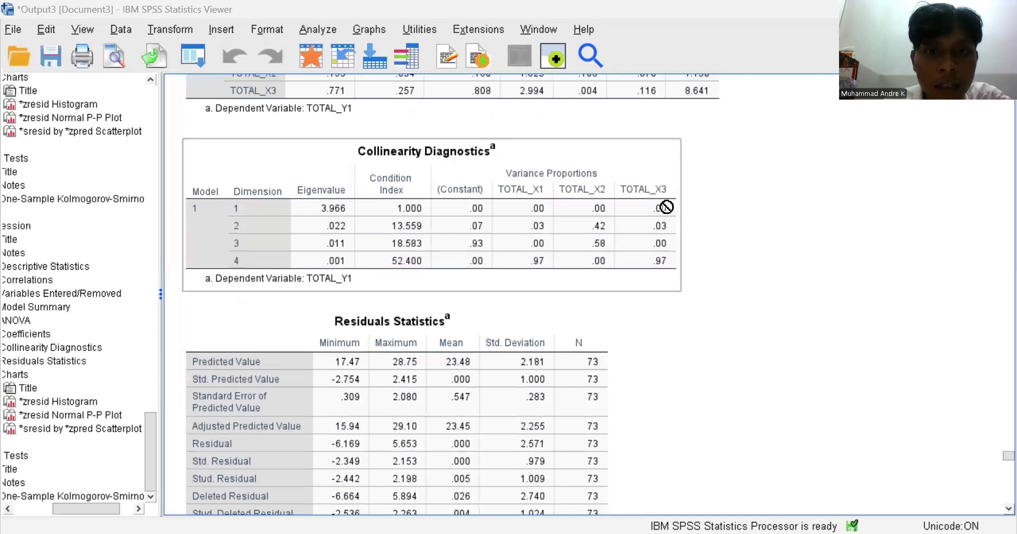
{"action": "scroll", "coordinate": [666, 206], "scroll_direction": "up", "scroll_amount": 8}
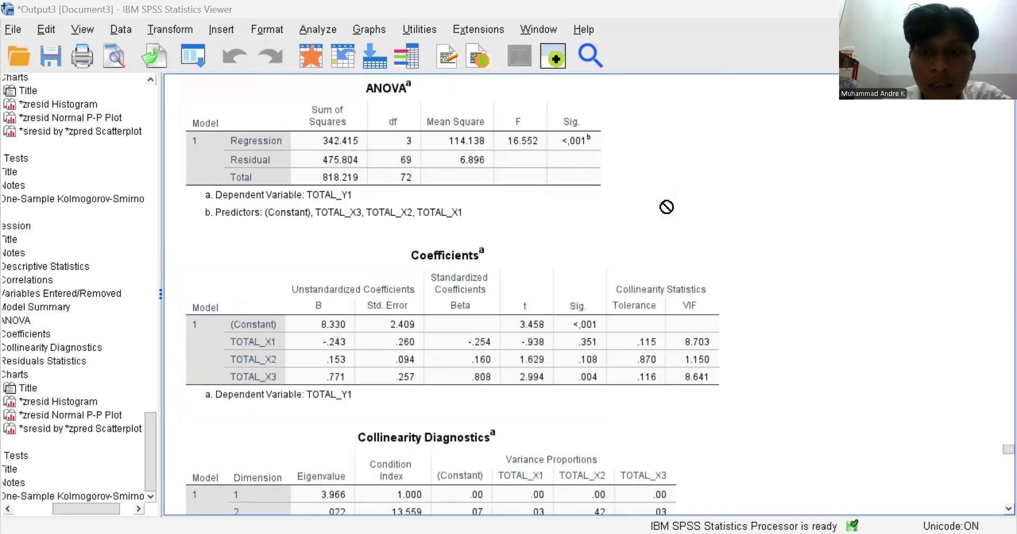
{"action": "left_click", "coordinate": [451, 254]}
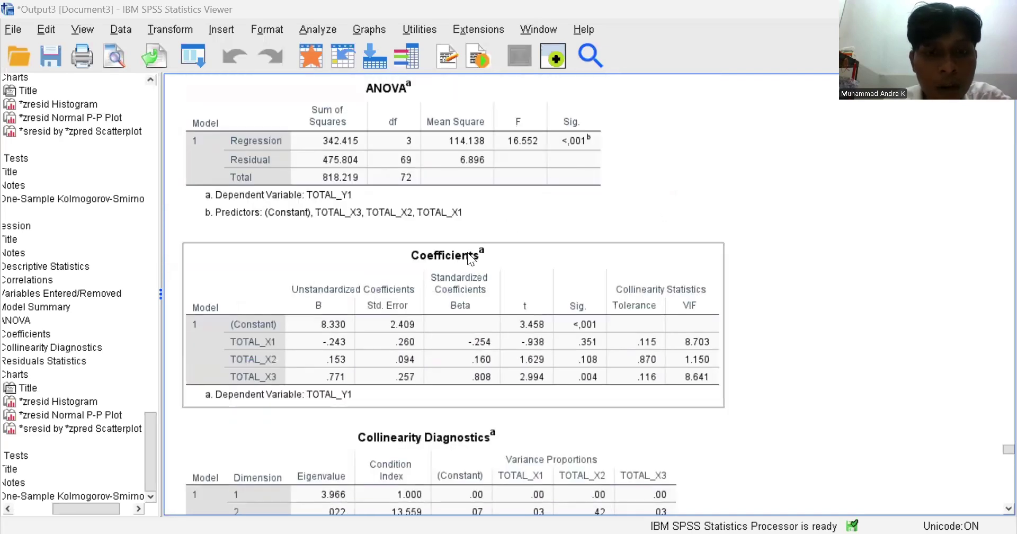
{"action": "left_click_drag", "start_coordinate": [653, 286], "coordinate": [754, 269]}
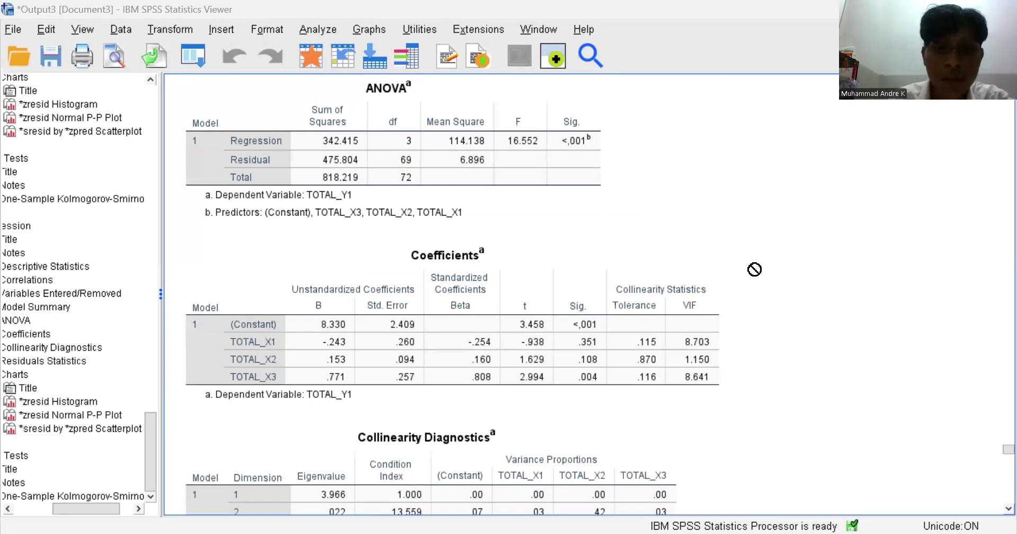
{"action": "left_click_drag", "start_coordinate": [755, 270], "coordinate": [617, 298]}
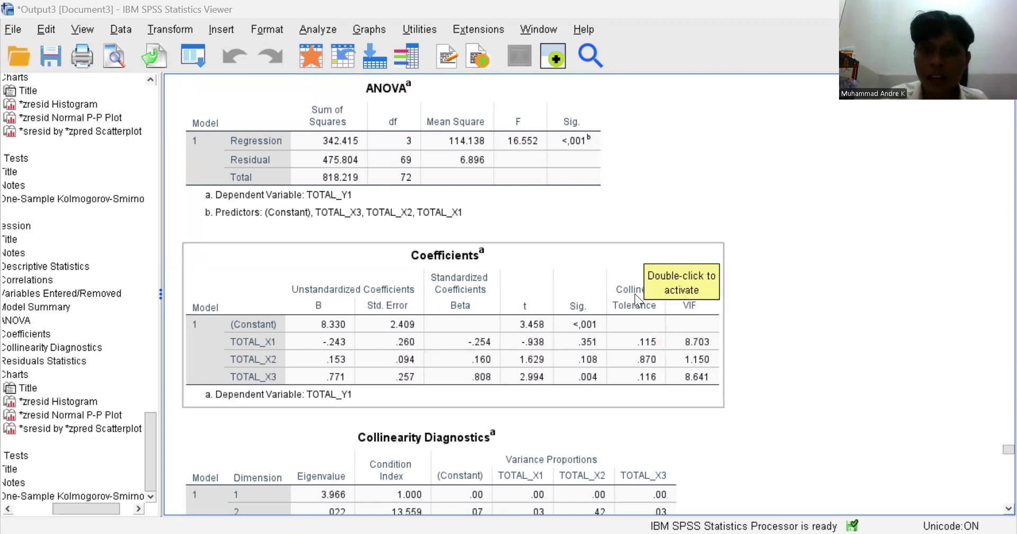
{"action": "left_click_drag", "start_coordinate": [599, 297], "coordinate": [791, 330]}
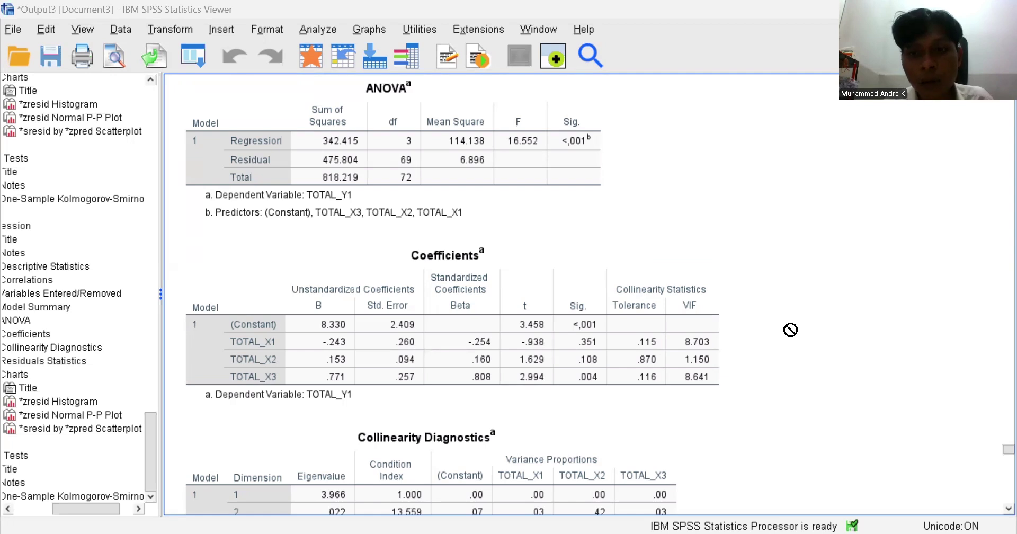
{"action": "left_click_drag", "start_coordinate": [791, 329], "coordinate": [766, 319]}
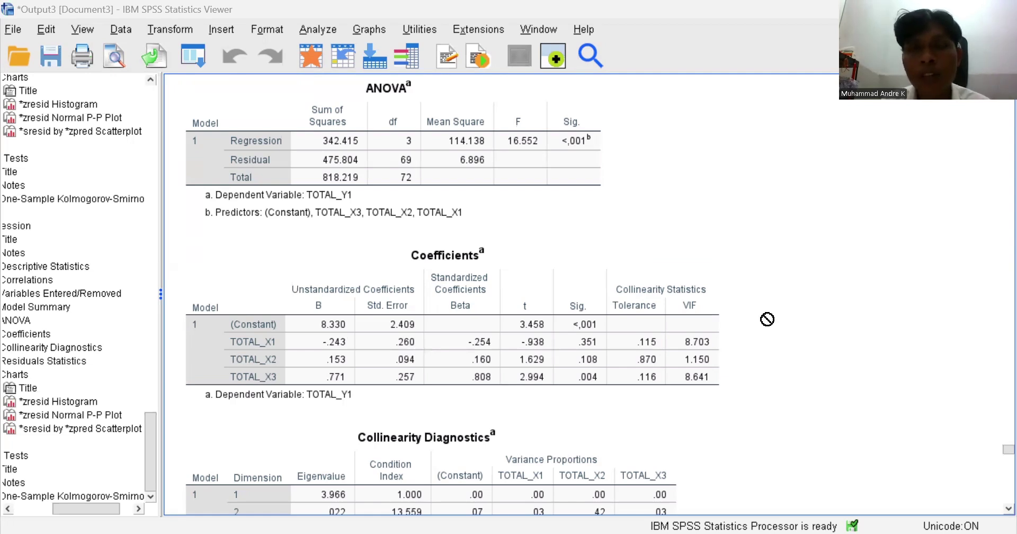
{"action": "left_click_drag", "start_coordinate": [766, 319], "coordinate": [769, 321]}
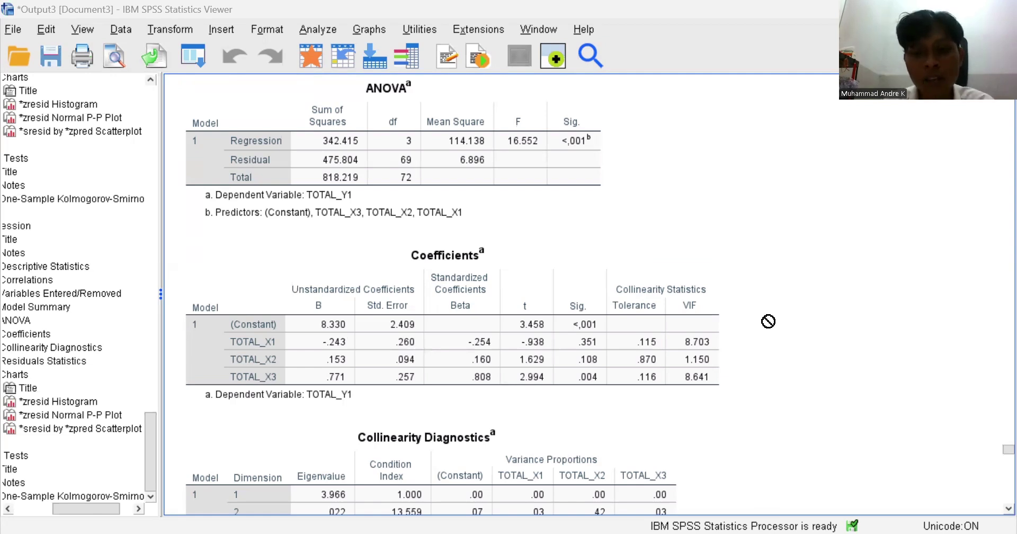
{"action": "left_click_drag", "start_coordinate": [768, 322], "coordinate": [394, 390]}
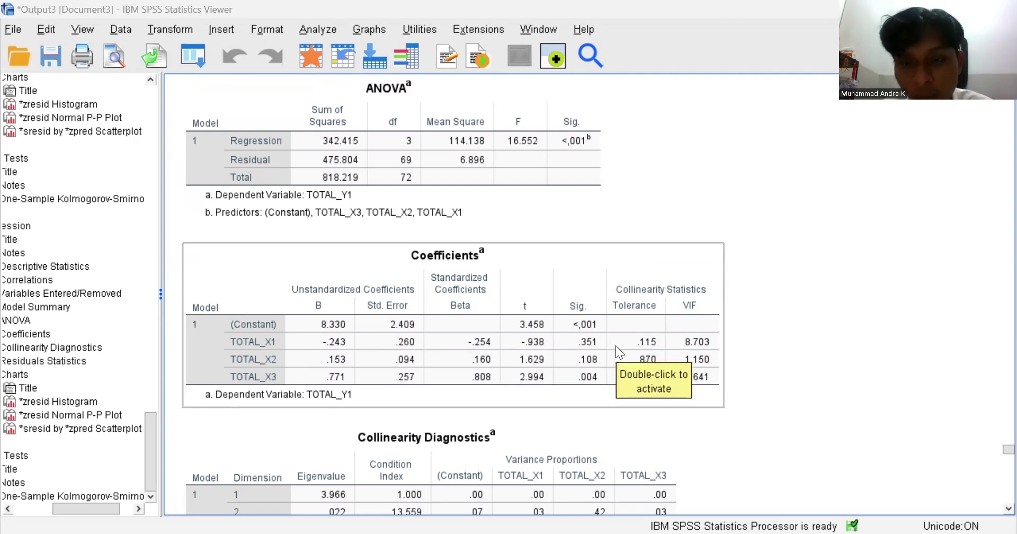
{"action": "left_click_drag", "start_coordinate": [616, 346], "coordinate": [617, 404]}
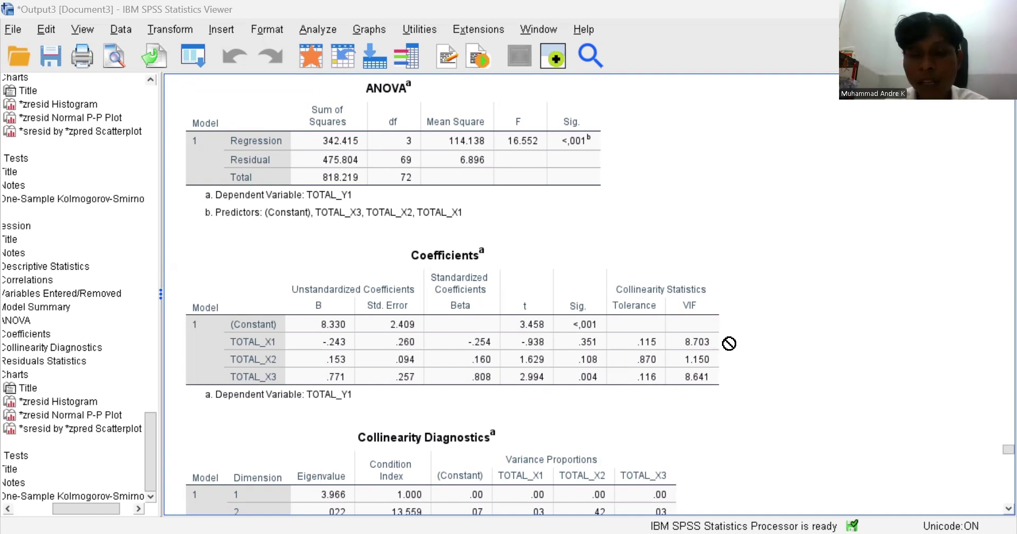
{"action": "left_click", "coordinate": [716, 365]}
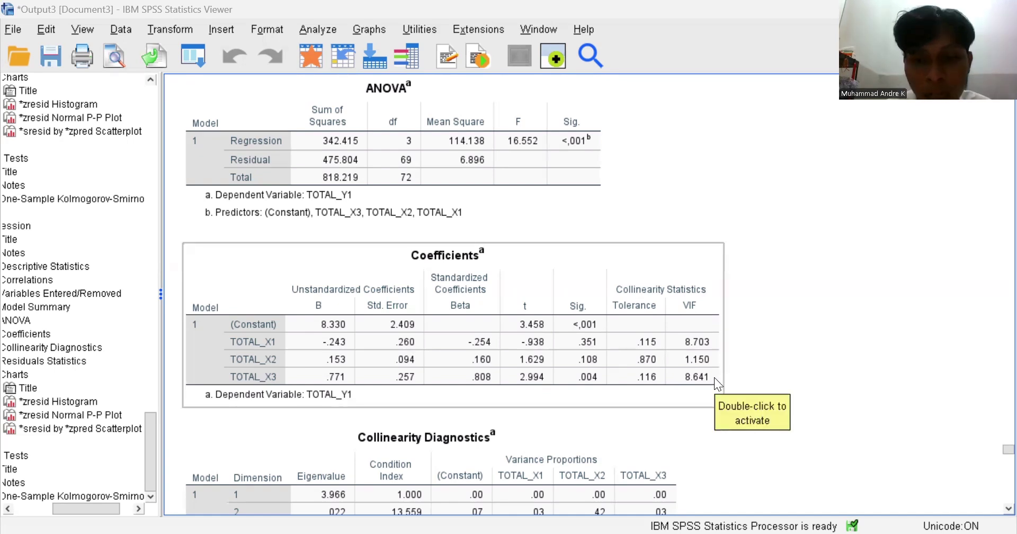
{"action": "left_click", "coordinate": [733, 350]}
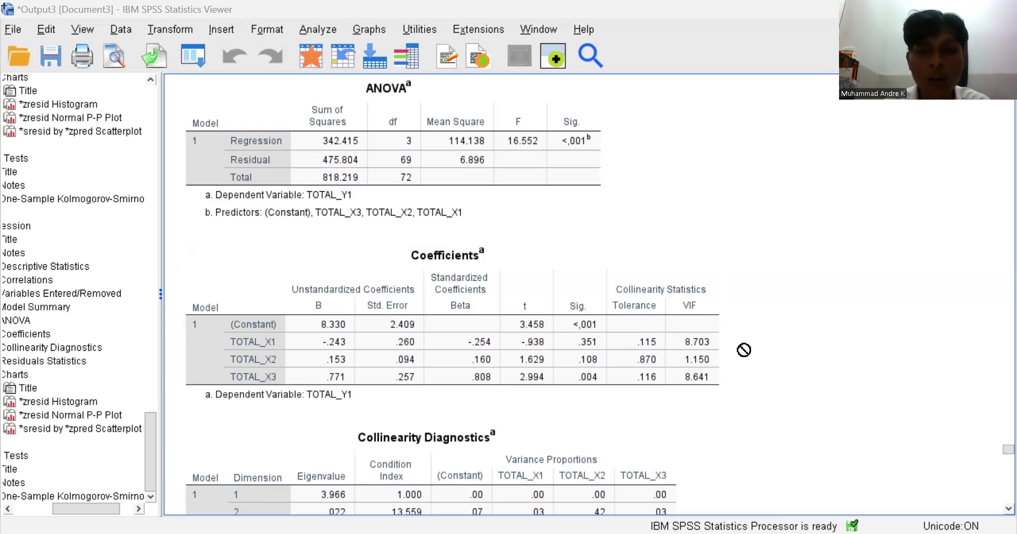
Examine how the points spread around zero in the regression scatterplot for TOTAL_Y1 to check heteroscedasticity.
{"action": "scroll", "coordinate": [745, 349], "scroll_direction": "down", "scroll_amount": 12}
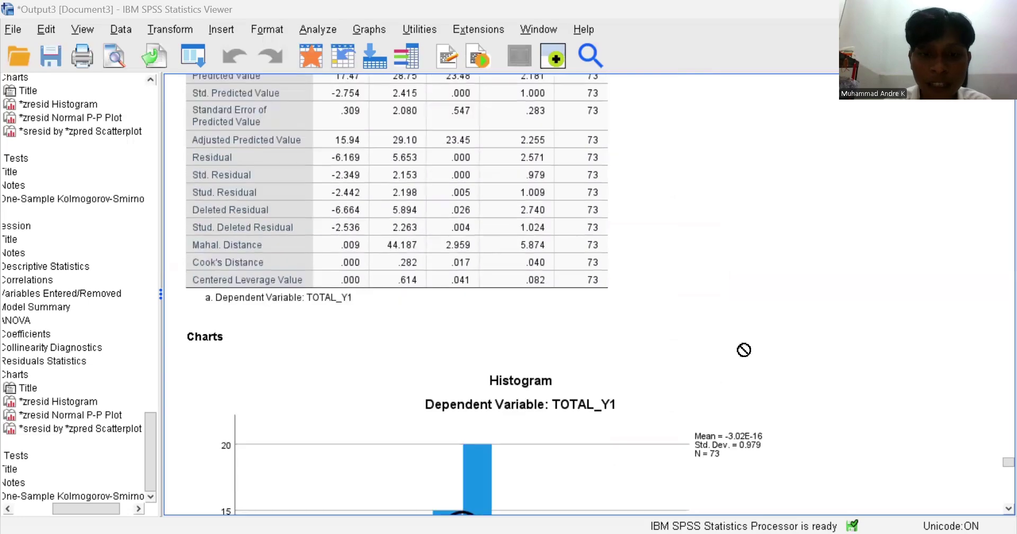
{"action": "scroll", "coordinate": [743, 348], "scroll_direction": "down", "scroll_amount": 15}
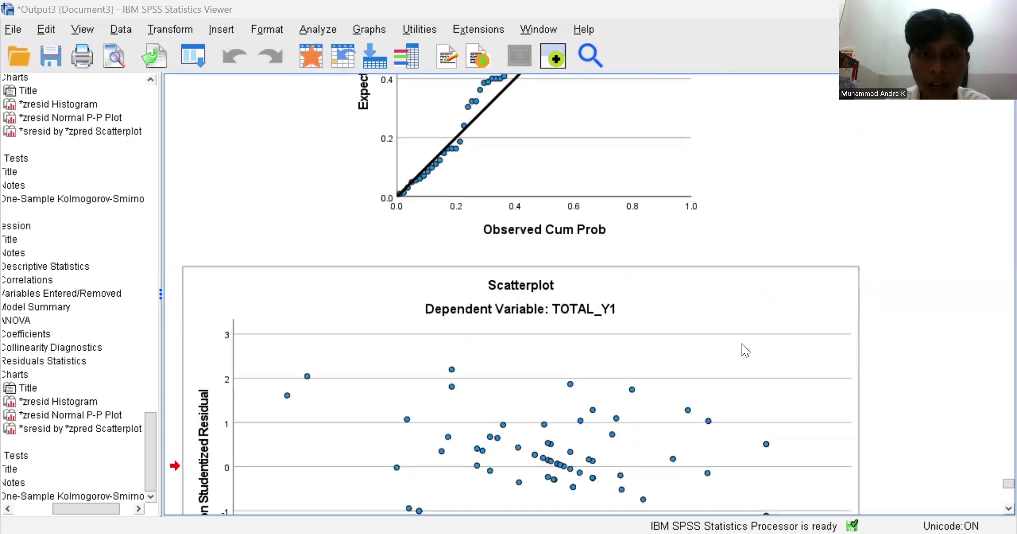
{"action": "scroll", "coordinate": [742, 343], "scroll_direction": "down", "scroll_amount": 7}
{"action": "scroll", "coordinate": [742, 344], "scroll_direction": "up", "scroll_amount": 3}
{"action": "scroll", "coordinate": [741, 343], "scroll_direction": "up", "scroll_amount": 2}
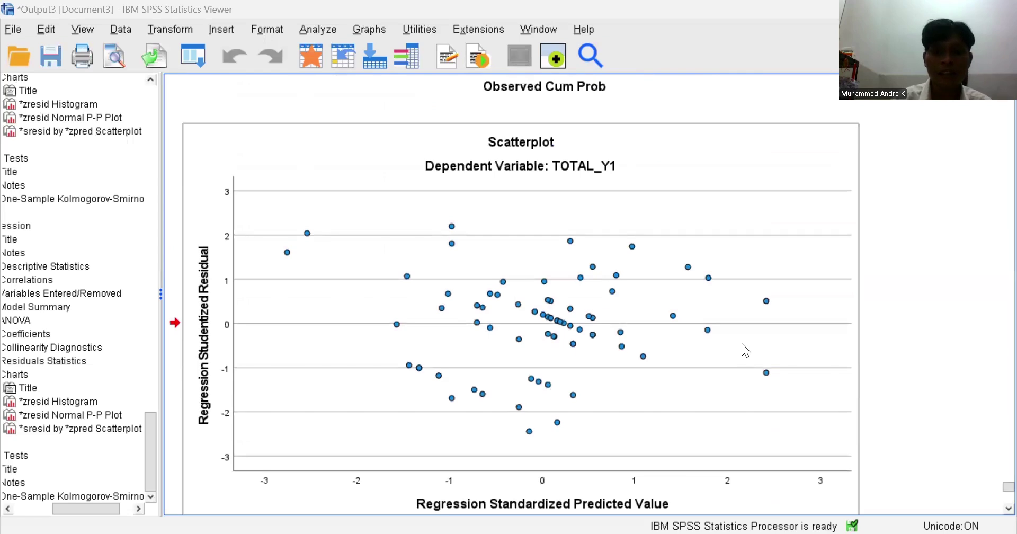
{"action": "scroll", "coordinate": [742, 350], "scroll_direction": "down", "scroll_amount": 2}
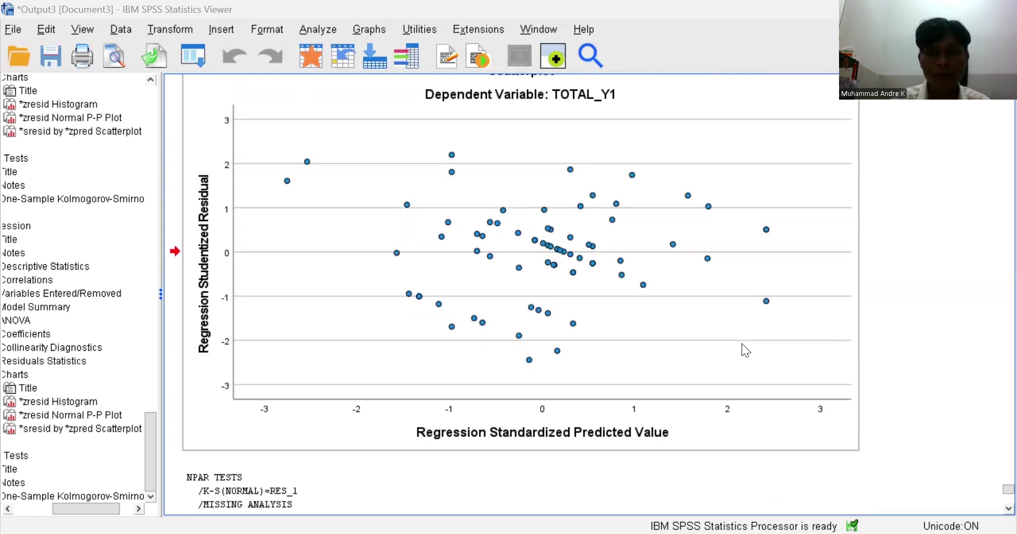
{"action": "scroll", "coordinate": [741, 350], "scroll_direction": "up", "scroll_amount": 4}
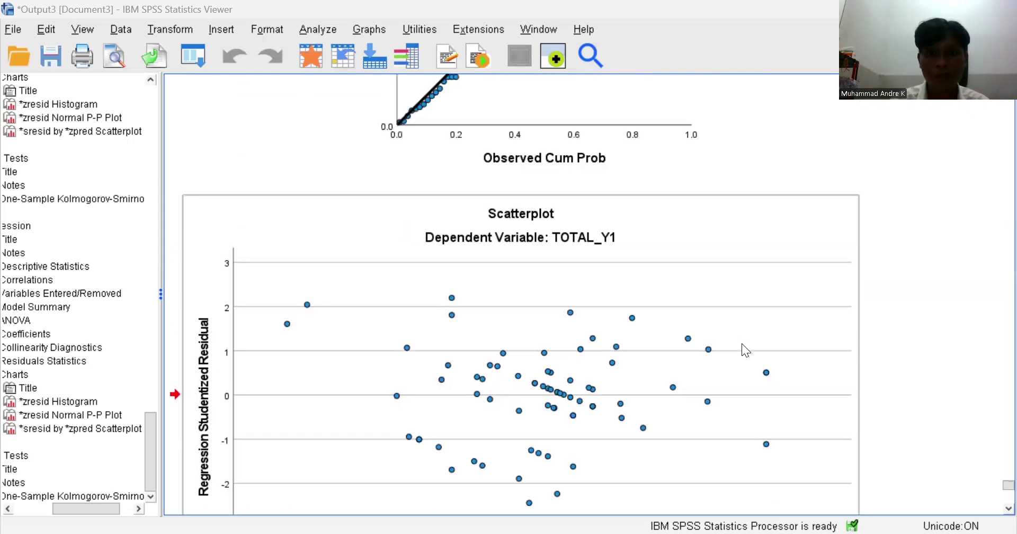
{"action": "scroll", "coordinate": [838, 349], "scroll_direction": "down", "scroll_amount": 2}
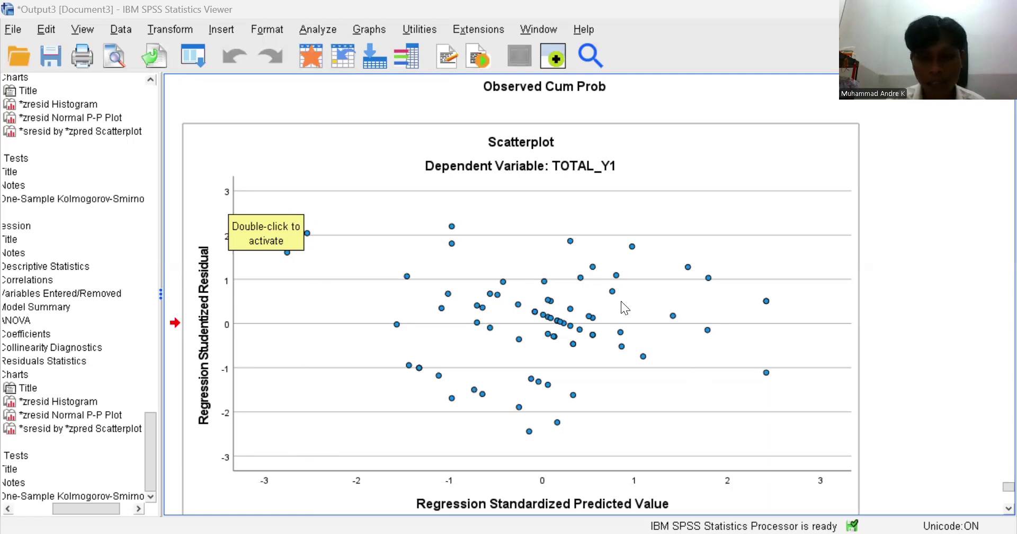
Open a linear regression on the PROJEK DIX data and reset all of its previous settings.
{"action": "key", "text": "alt+Tab"}
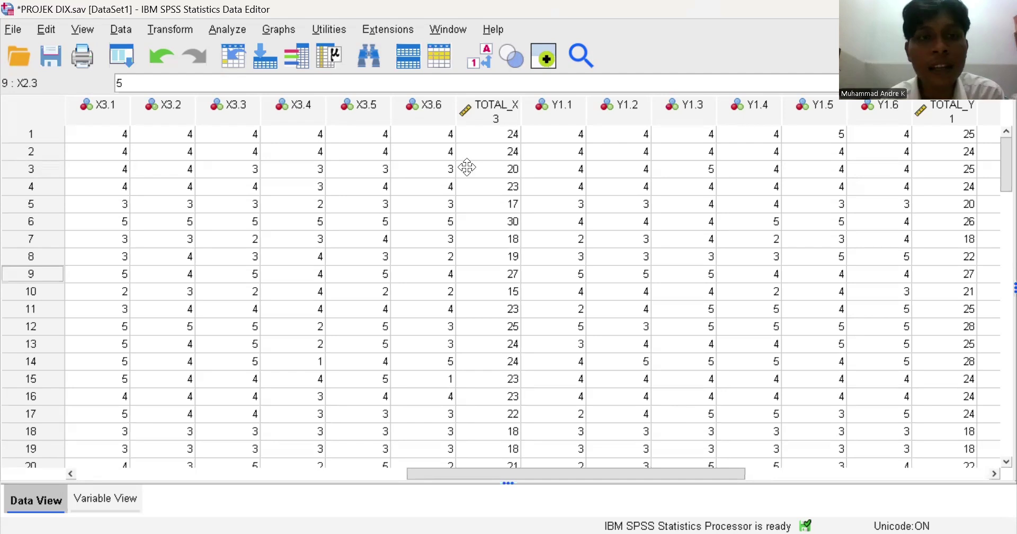
{"action": "left_click", "coordinate": [229, 32]}
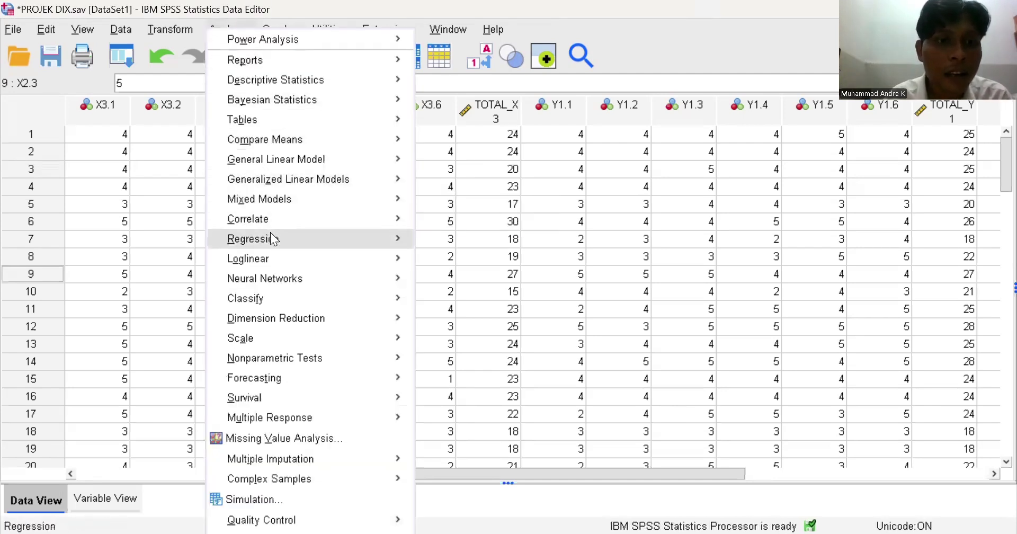
{"action": "mouse_move", "coordinate": [274, 239]}
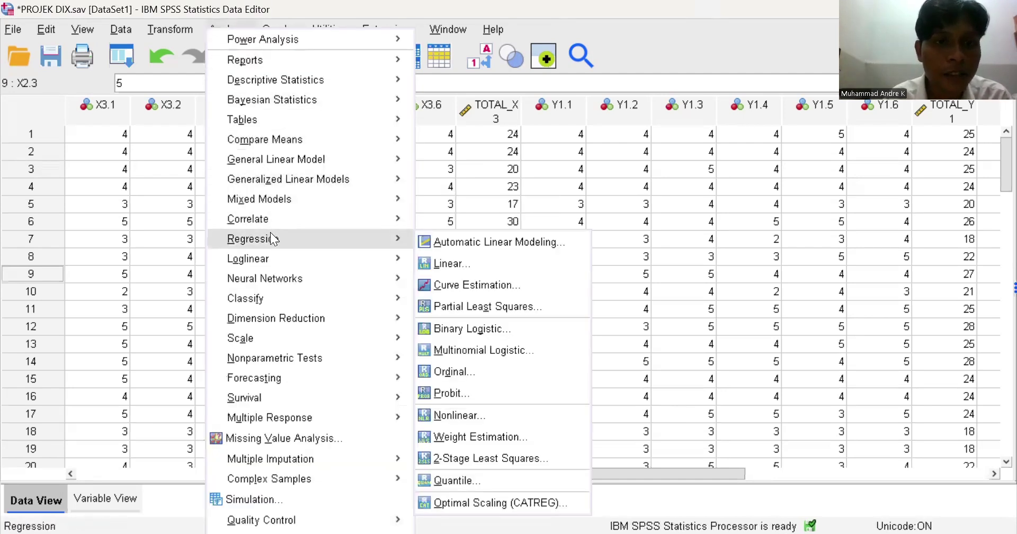
{"action": "left_click", "coordinate": [442, 263]}
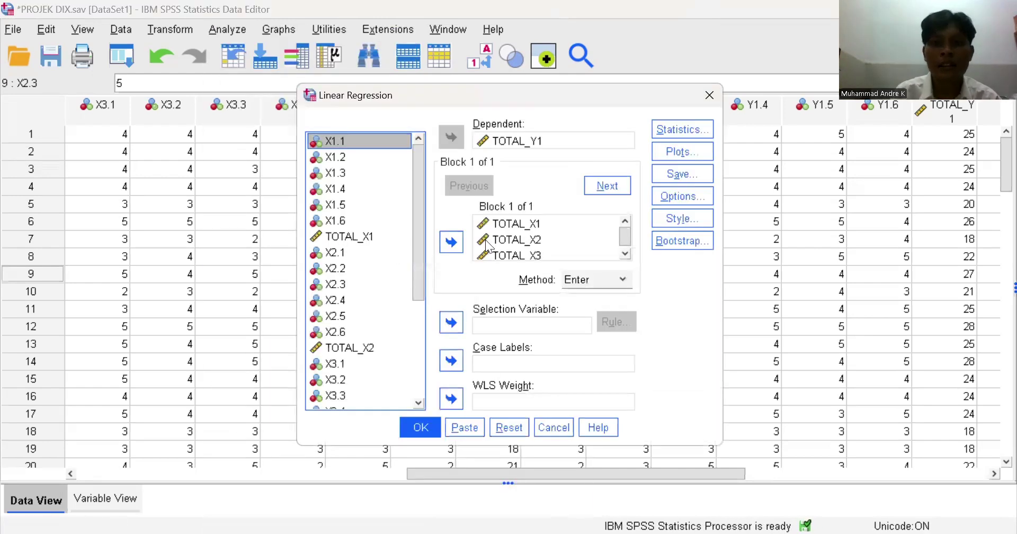
{"action": "left_click", "coordinate": [518, 430]}
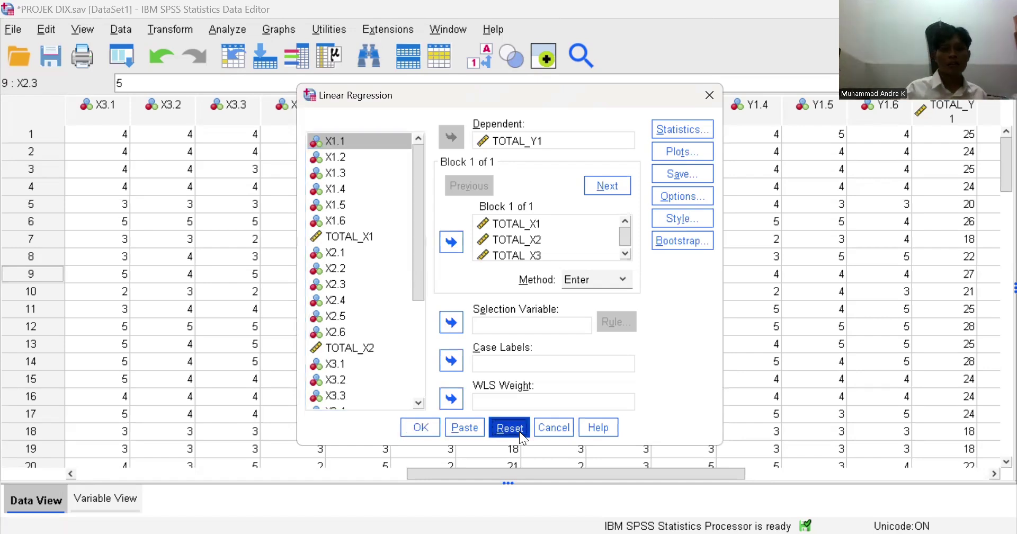
Add TOTAL_X1, TOTAL_X2 and TOTAL_X3 as the independent variables of the linear regression.
{"action": "left_click", "coordinate": [372, 239]}
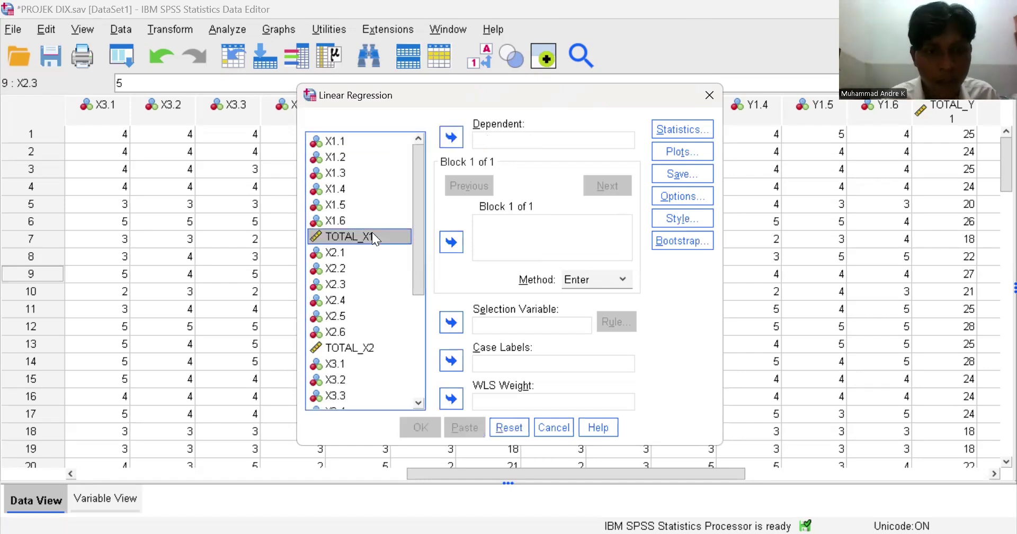
{"action": "left_click", "coordinate": [451, 243]}
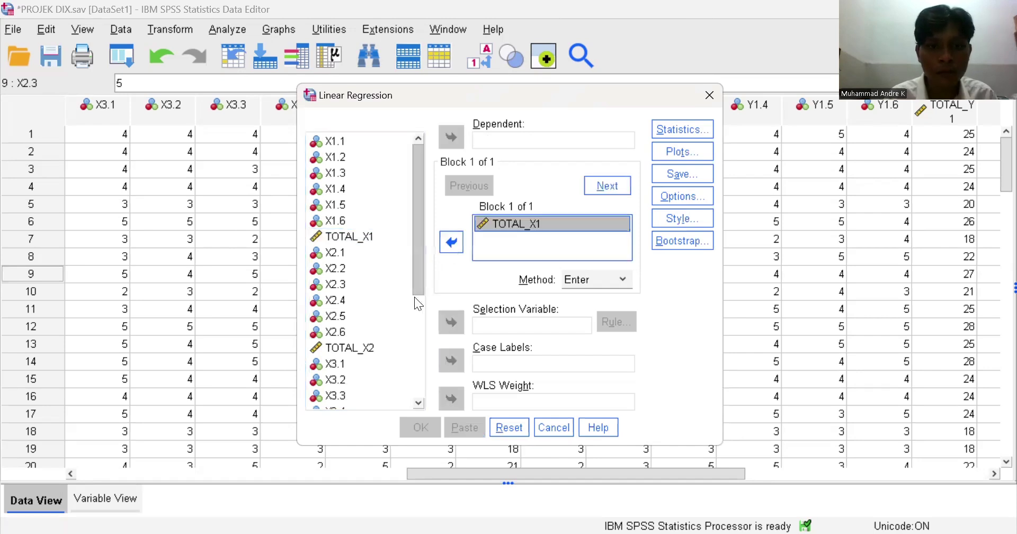
{"action": "left_click", "coordinate": [387, 347]}
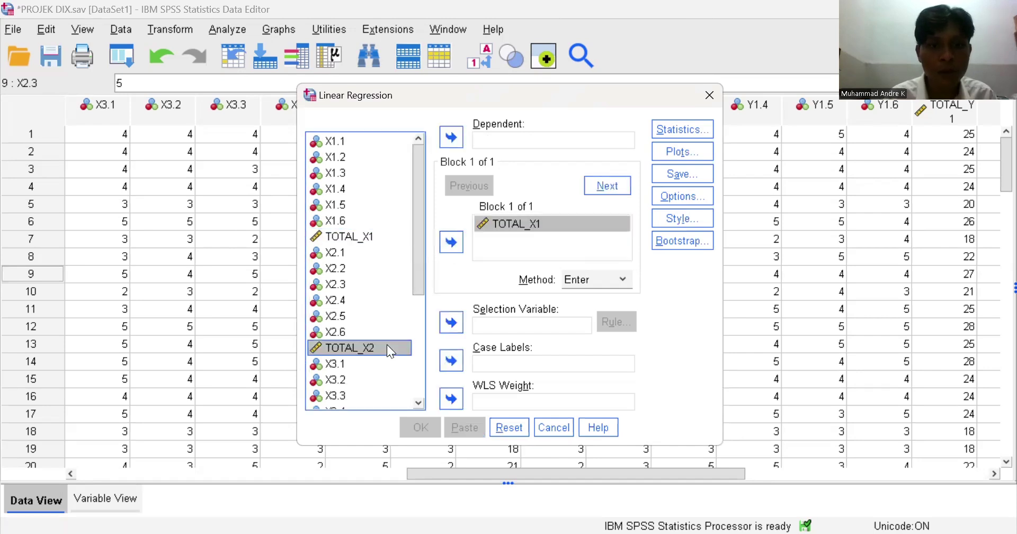
{"action": "left_click", "coordinate": [450, 243]}
{"action": "scroll", "coordinate": [363, 319], "scroll_direction": "down", "scroll_amount": 1}
{"action": "scroll", "coordinate": [359, 336], "scroll_direction": "down", "scroll_amount": 1}
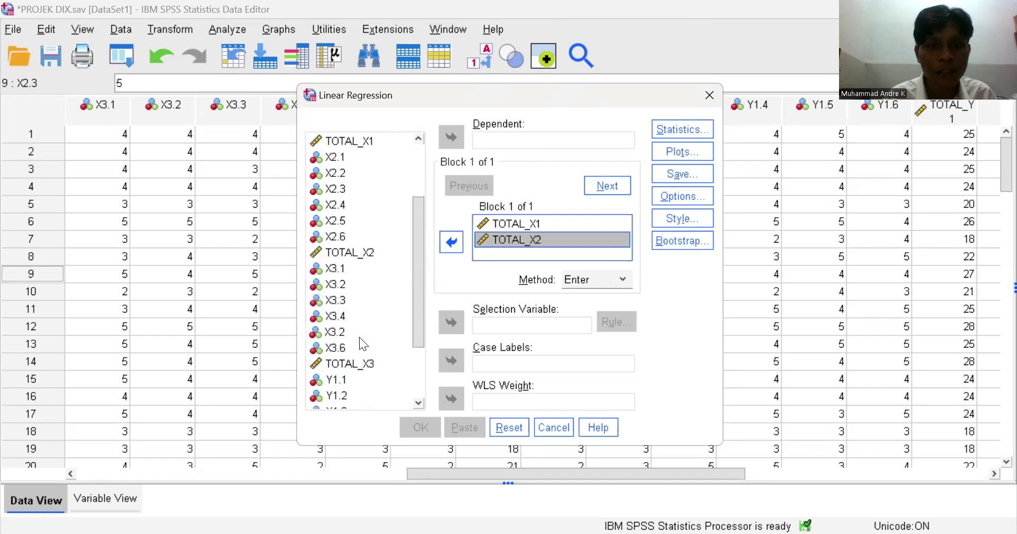
{"action": "left_click", "coordinate": [372, 363]}
{"action": "left_click", "coordinate": [373, 362]}
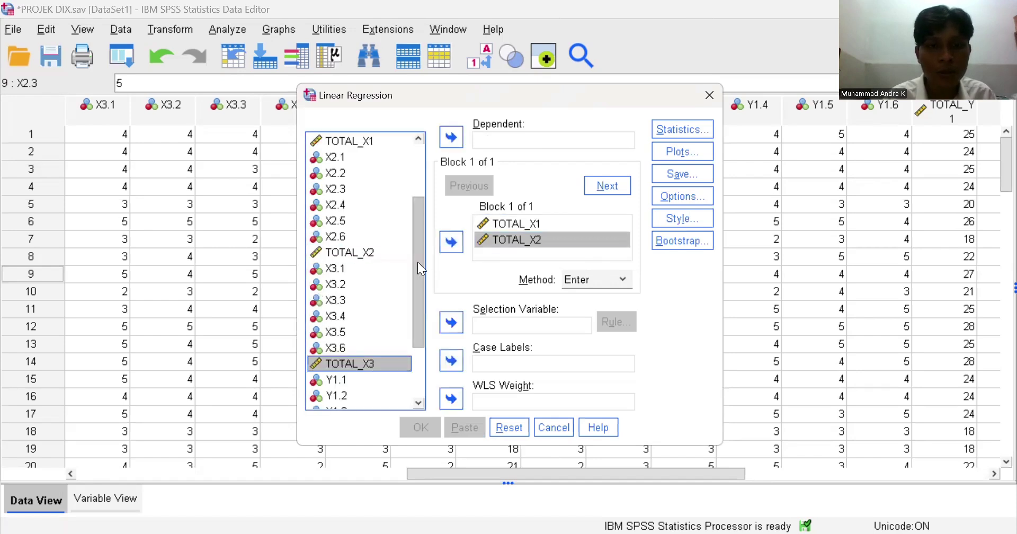
{"action": "left_click", "coordinate": [449, 244]}
Set TOTAL_Y1 as the dependent variable and run the regression with the Enter method.
{"action": "scroll", "coordinate": [337, 353], "scroll_direction": "down", "scroll_amount": 2}
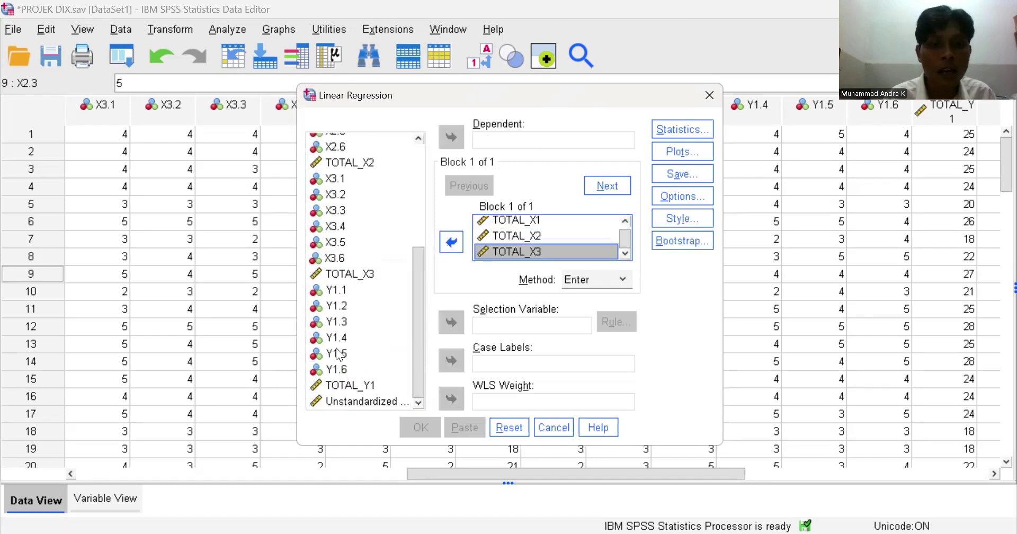
{"action": "left_click", "coordinate": [366, 385]}
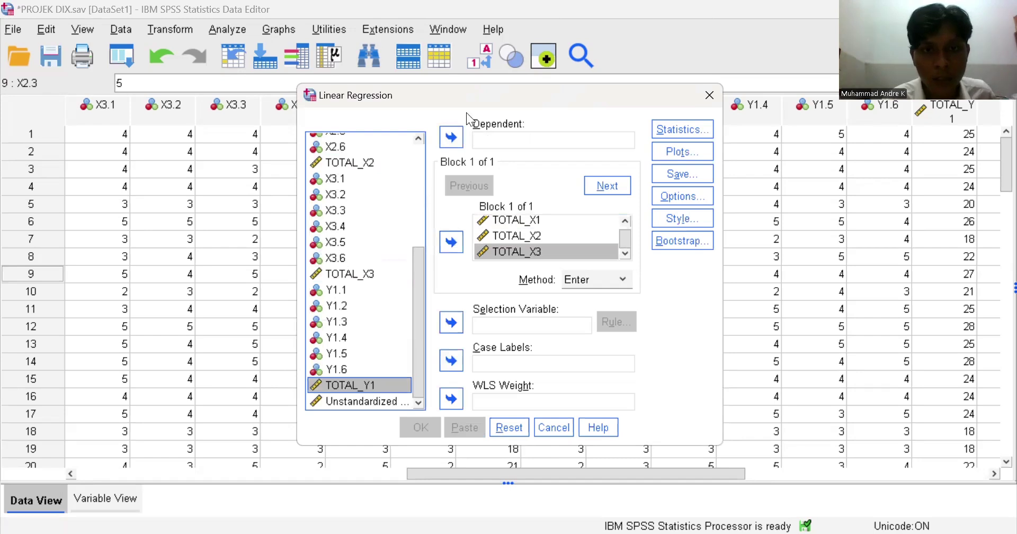
{"action": "left_click", "coordinate": [454, 136]}
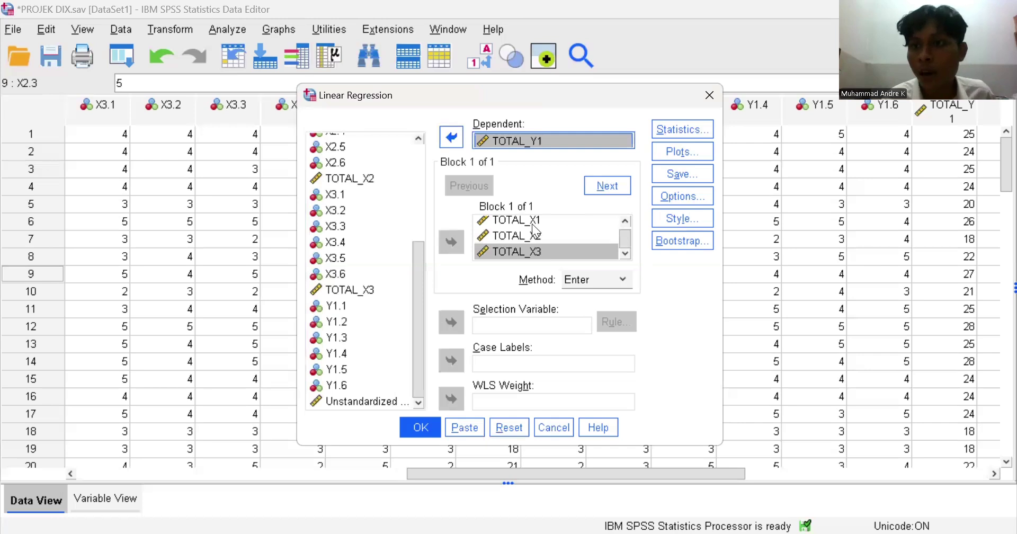
{"action": "left_click", "coordinate": [420, 426]}
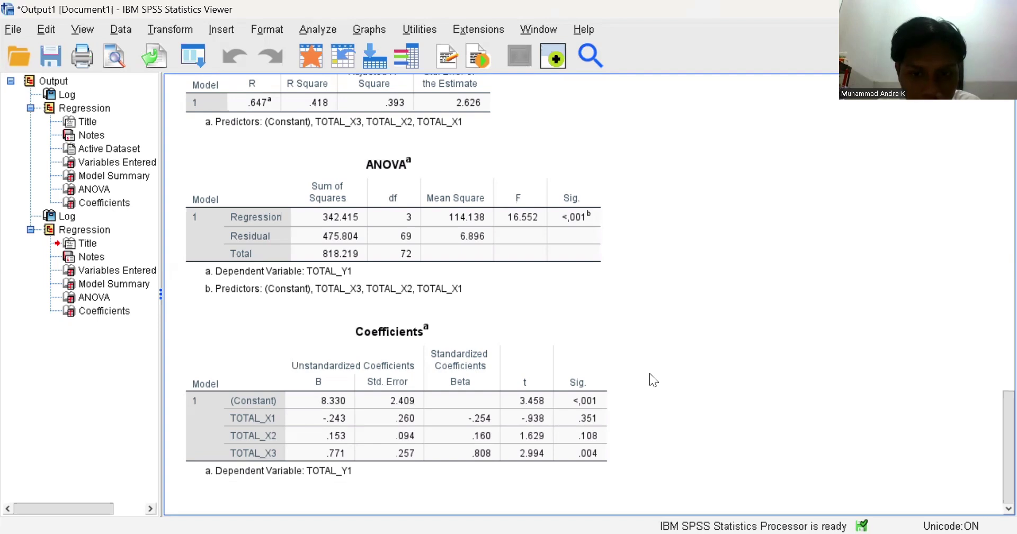
Examine the t and Sig. values of TOTAL_X1, TOTAL_X2 and TOTAL_X3 in the Coefficients table for the partial t-test.
{"action": "left_click", "coordinate": [522, 356]}
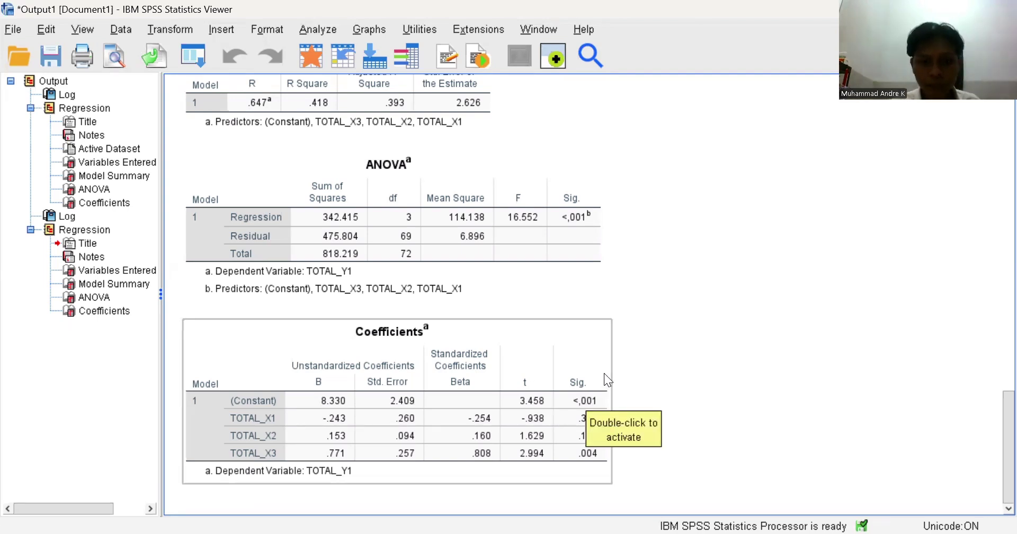
{"action": "left_click", "coordinate": [242, 433]}
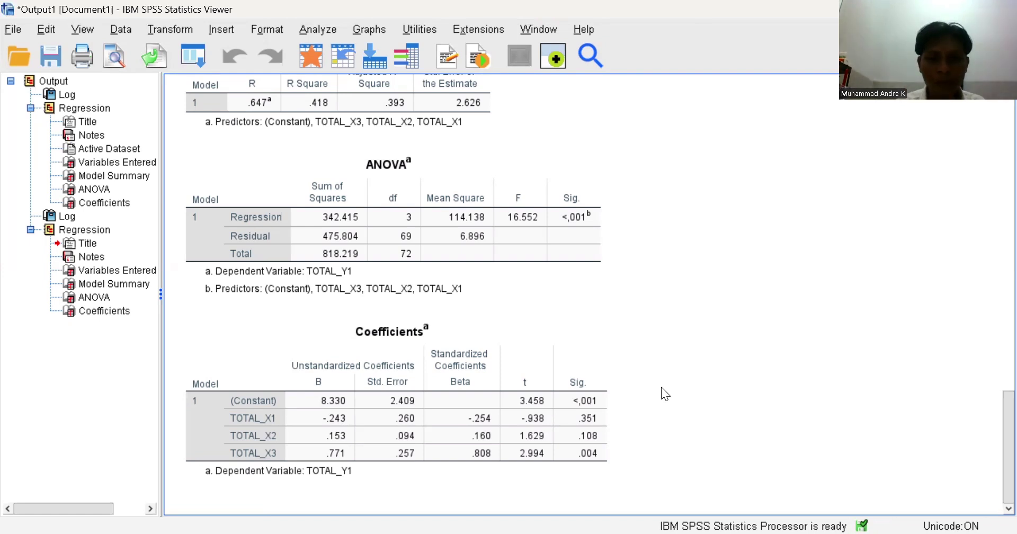
{"action": "left_click", "coordinate": [374, 343]}
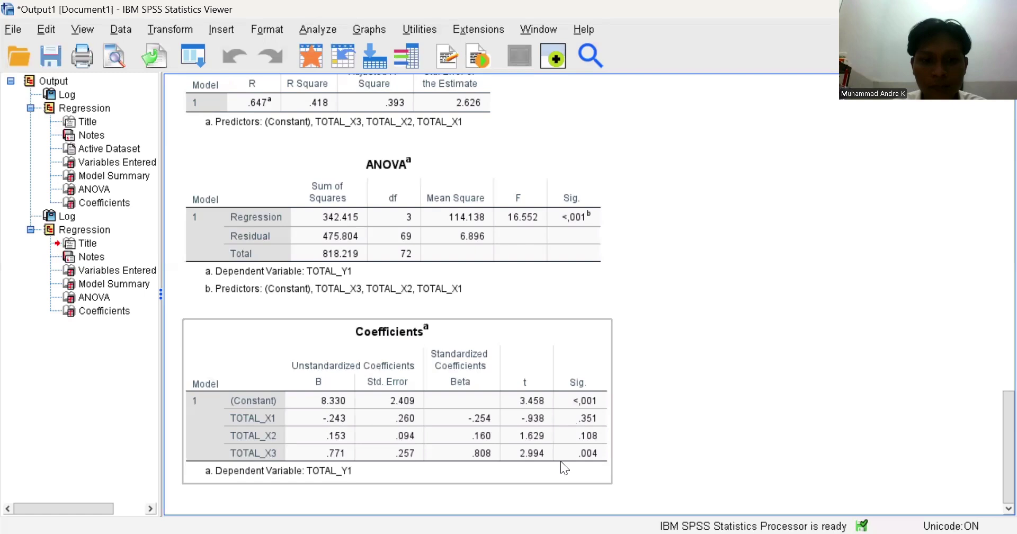
{"action": "left_click", "coordinate": [657, 445]}
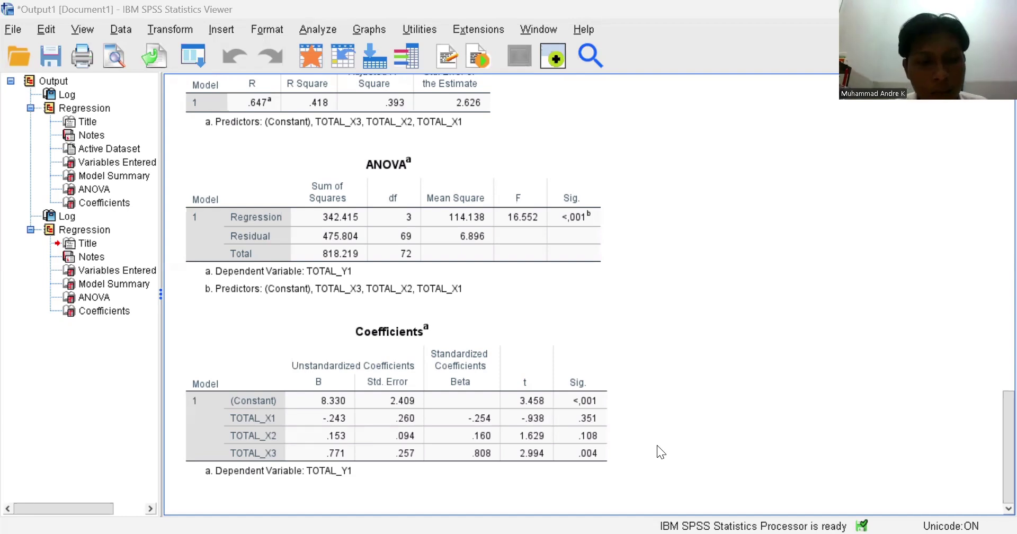
{"action": "left_click", "coordinate": [385, 450]}
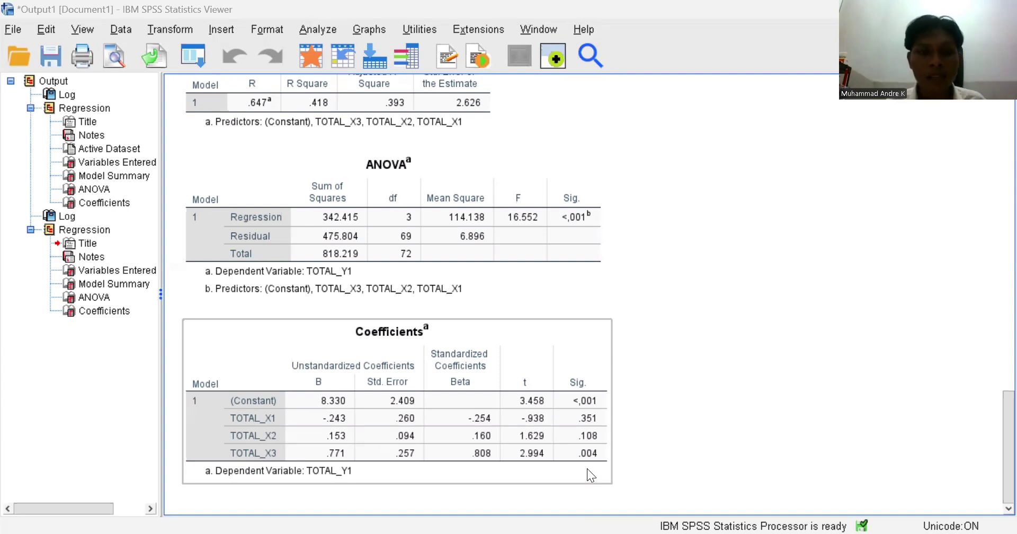
{"action": "left_click", "coordinate": [655, 286]}
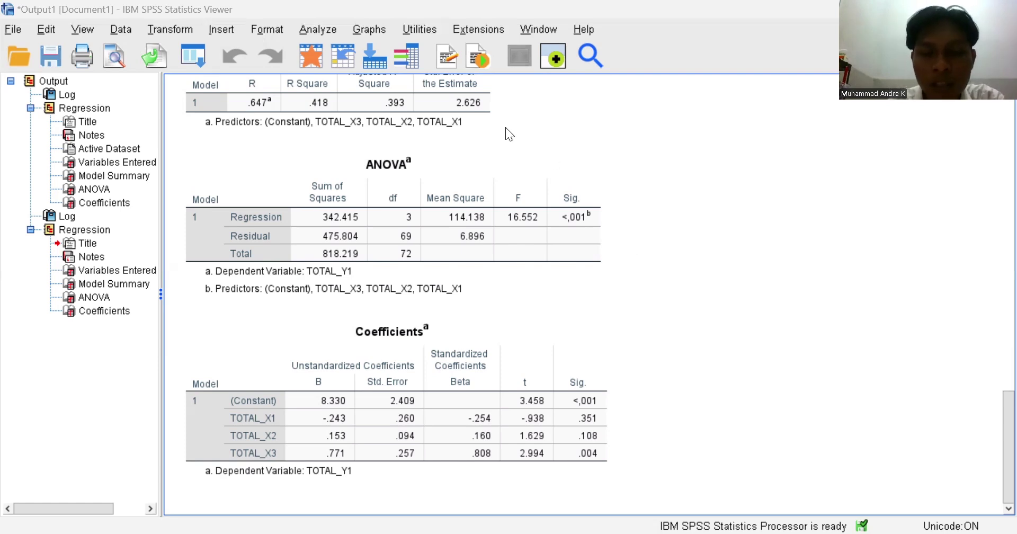
Examine the F and Sig. values in the ANOVA table and the R Square values in the Model Summary, then return to the Coefficients table.
{"action": "left_click", "coordinate": [541, 194]}
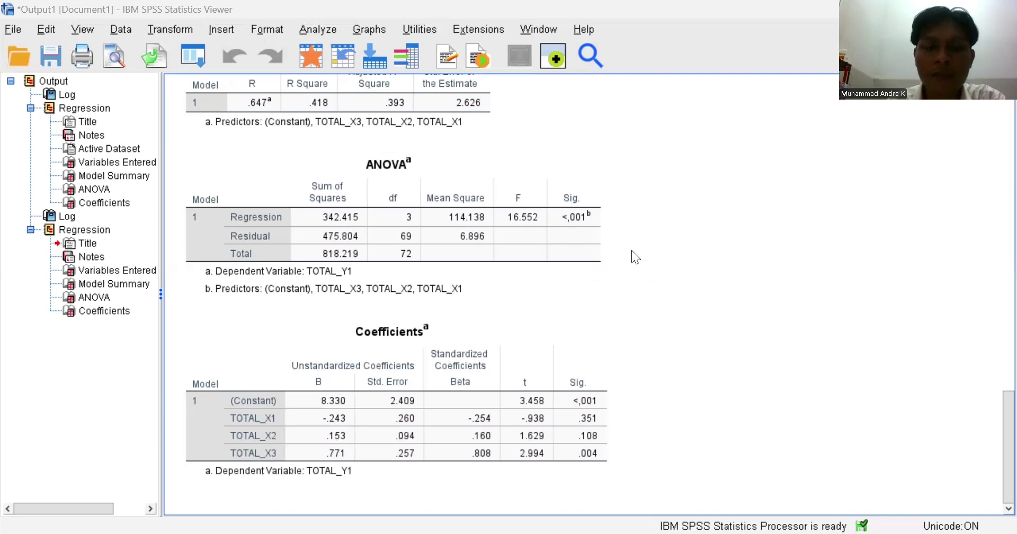
{"action": "scroll", "coordinate": [631, 251], "scroll_direction": "up", "scroll_amount": 3}
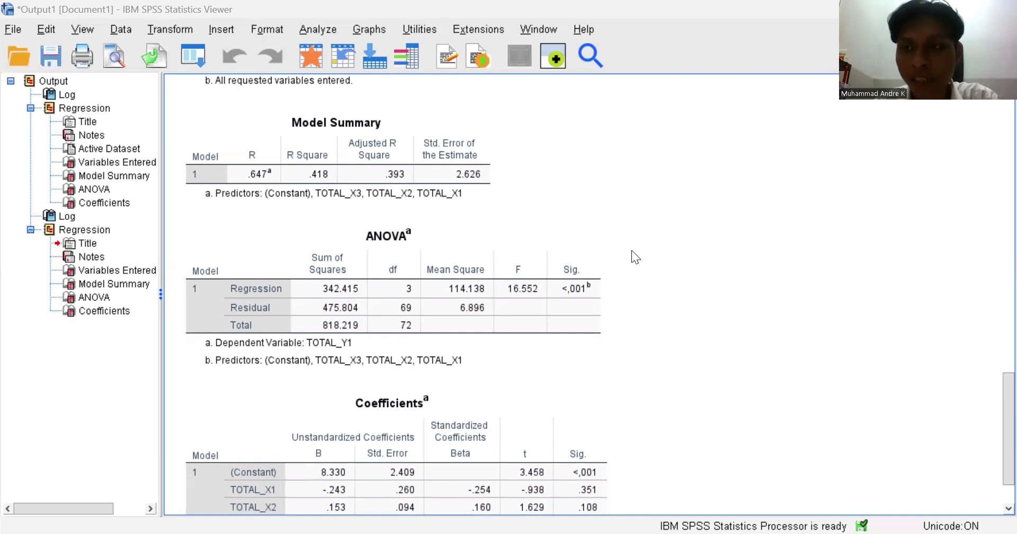
{"action": "left_click", "coordinate": [433, 154]}
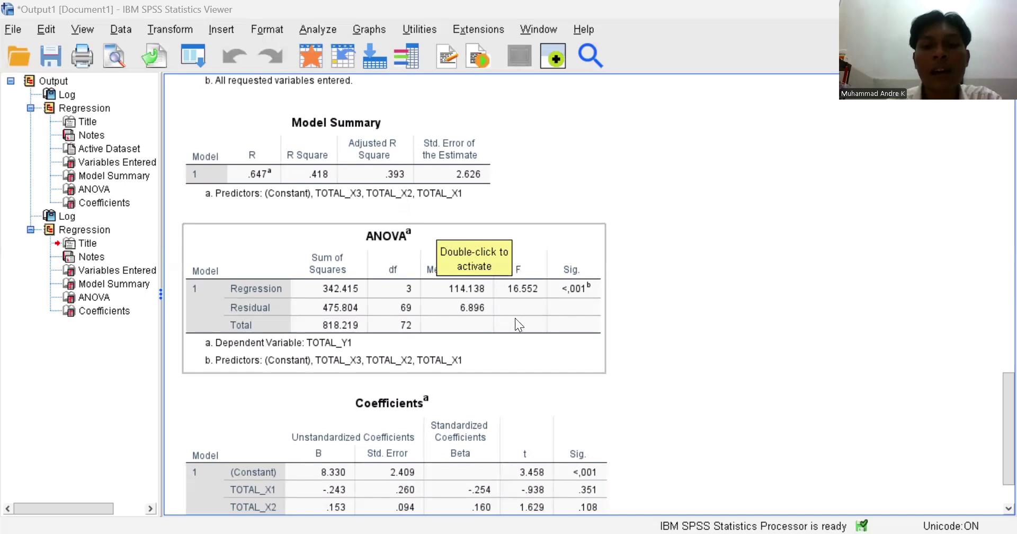
{"action": "scroll", "coordinate": [674, 382], "scroll_direction": "down", "scroll_amount": 3}
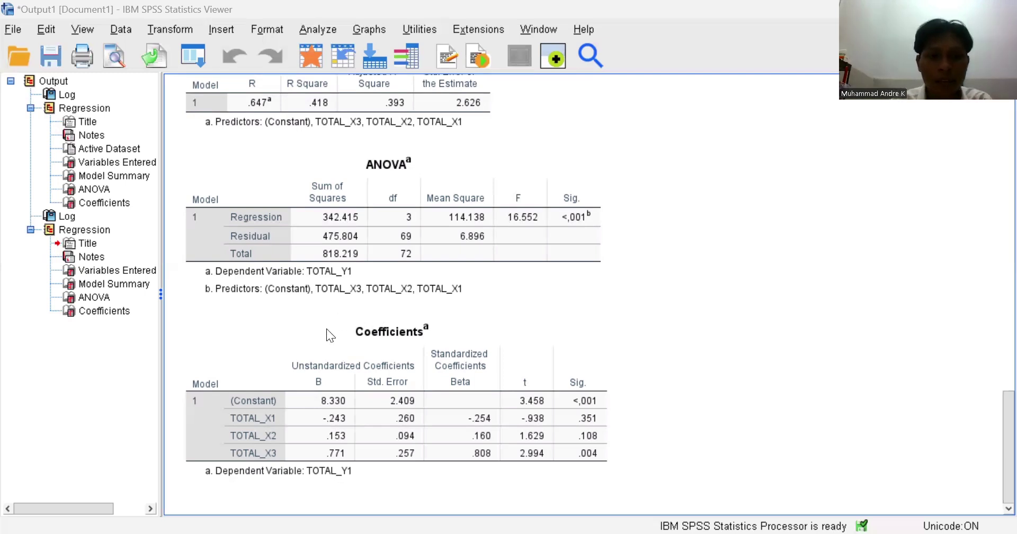
{"action": "left_click", "coordinate": [341, 336]}
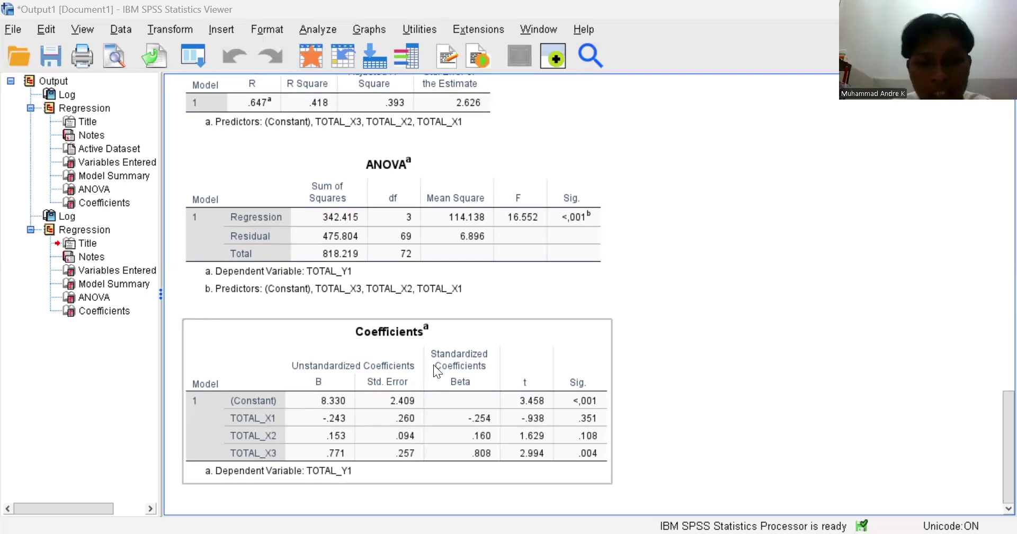